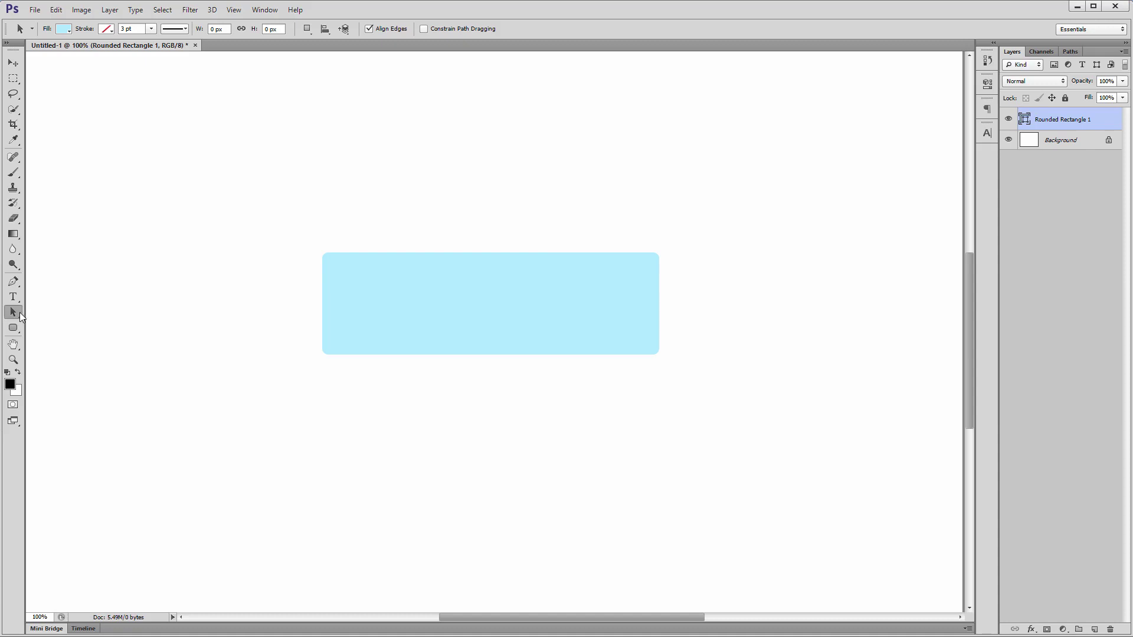
# Reposition the rounded rectangle slightly to the left on the canvas with the Move tool.
pyautogui.moveTo(20, 317); pyautogui.dragTo(59, 322)
pyautogui.press('v')
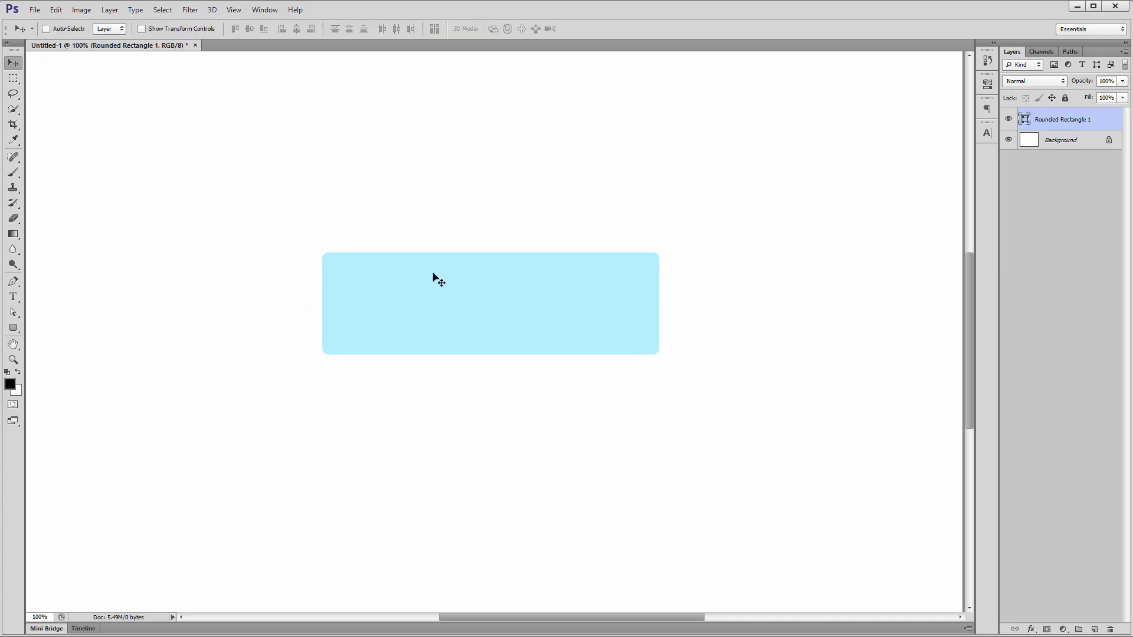
pyautogui.moveTo(533, 285); pyautogui.dragTo(485, 298)
pyautogui.moveTo(13, 327); pyautogui.dragTo(52, 330)
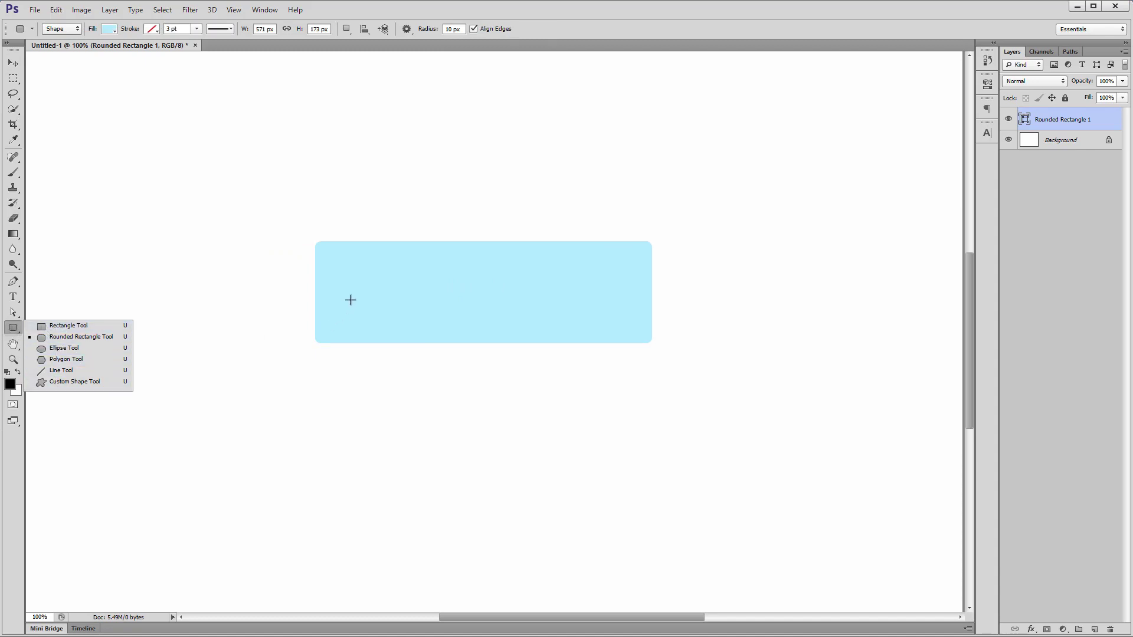
pyautogui.click(519, 4)
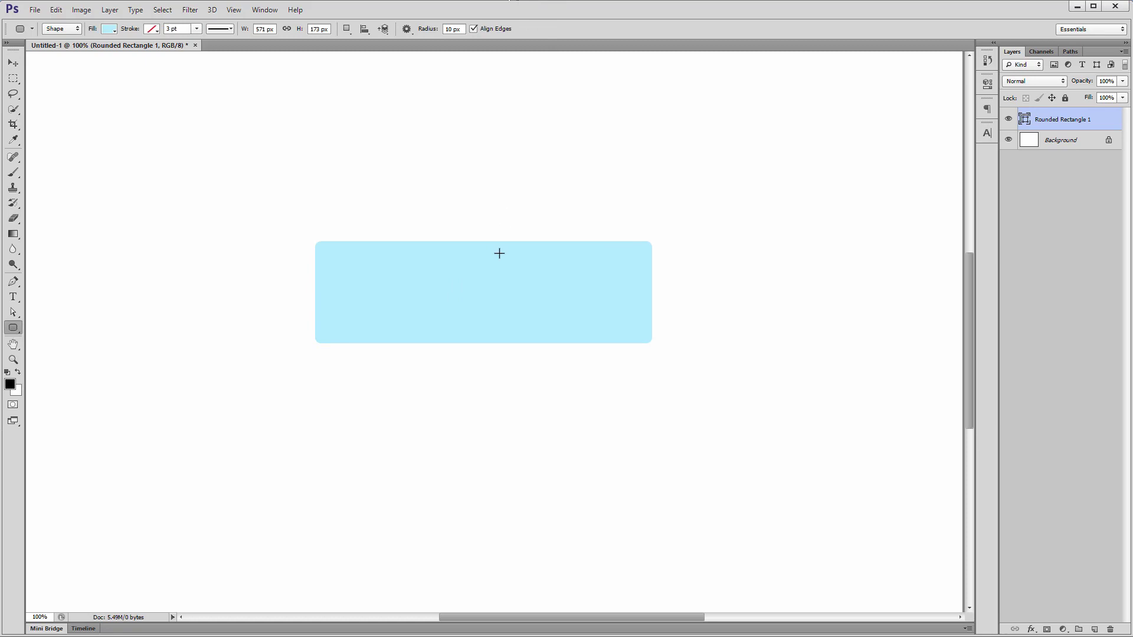
pyautogui.press('v')
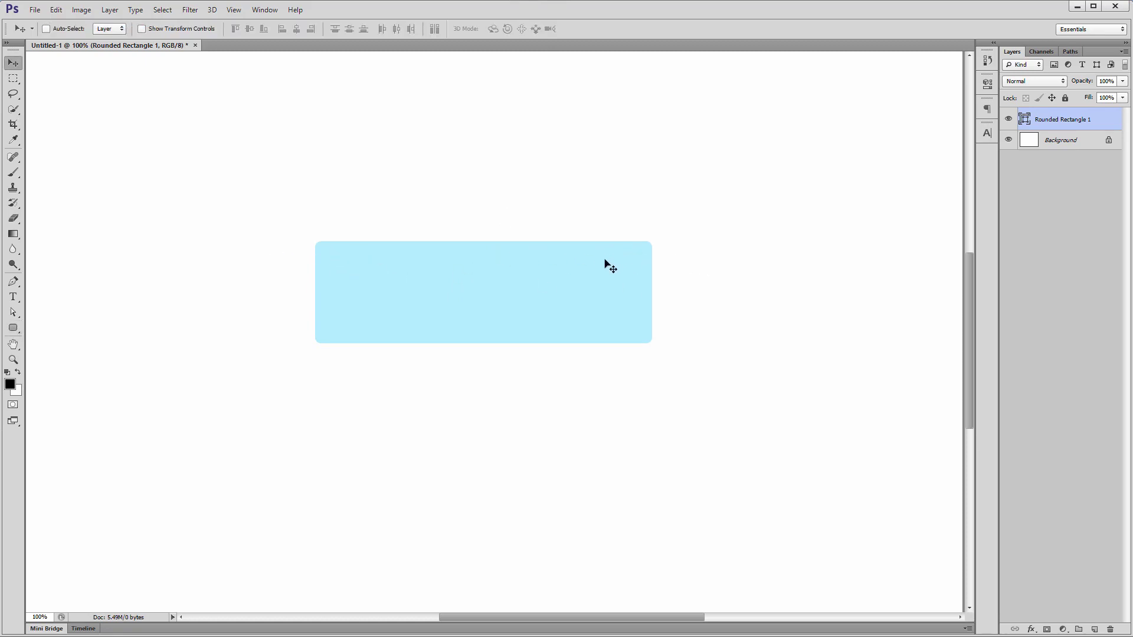
pyautogui.moveTo(558, 291); pyautogui.dragTo(525, 301)
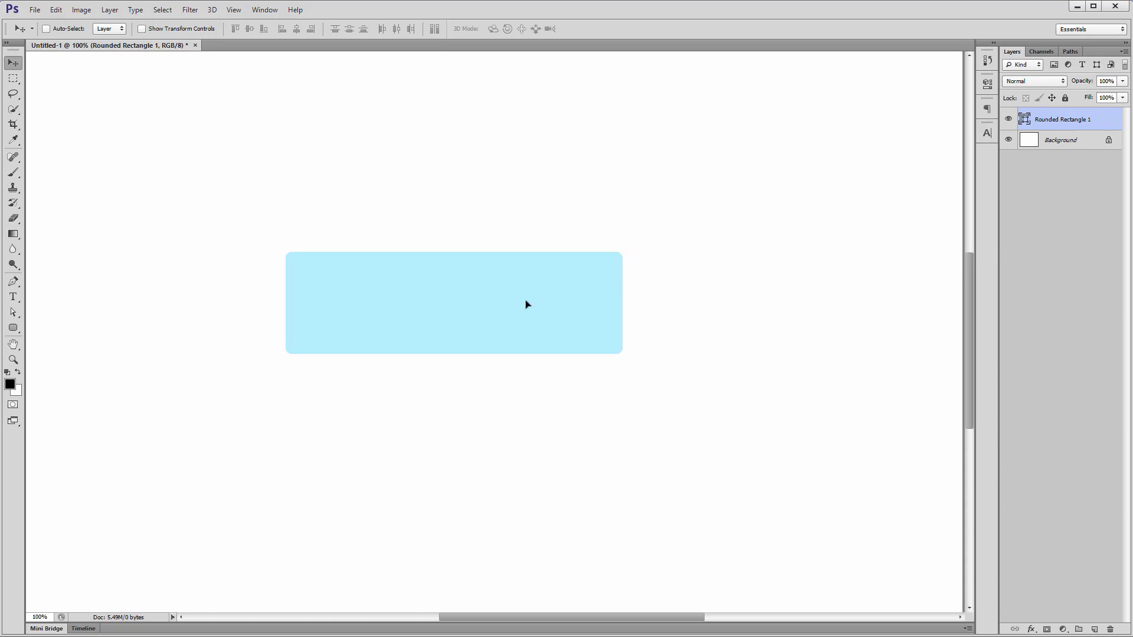
pyautogui.hotkey('ctrl', 't')
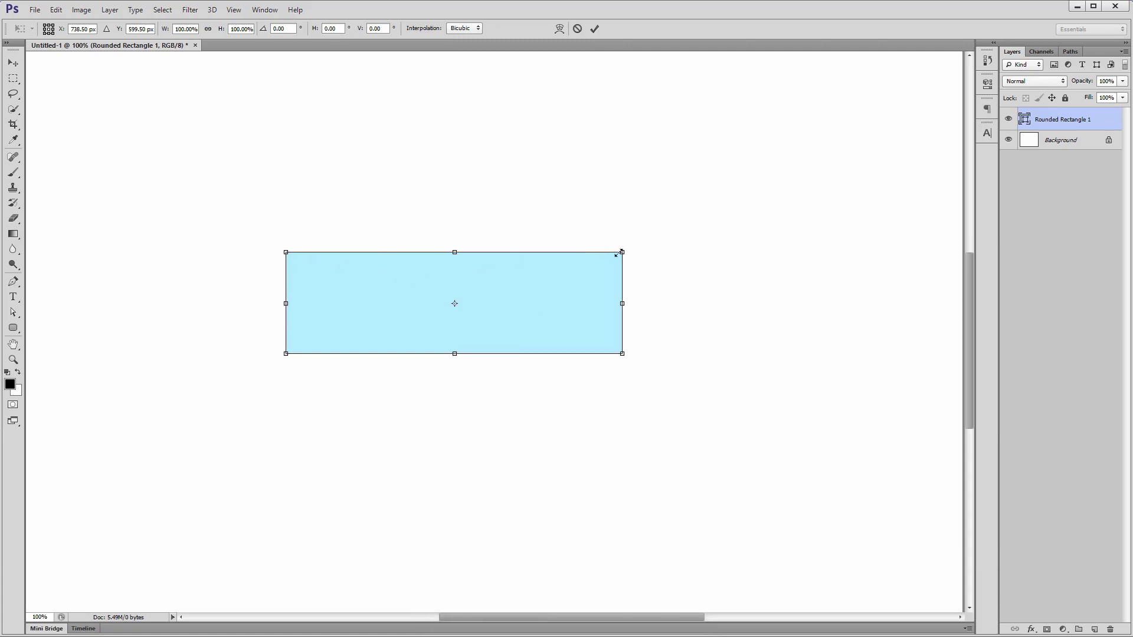
pyautogui.rightClick(596, 267)
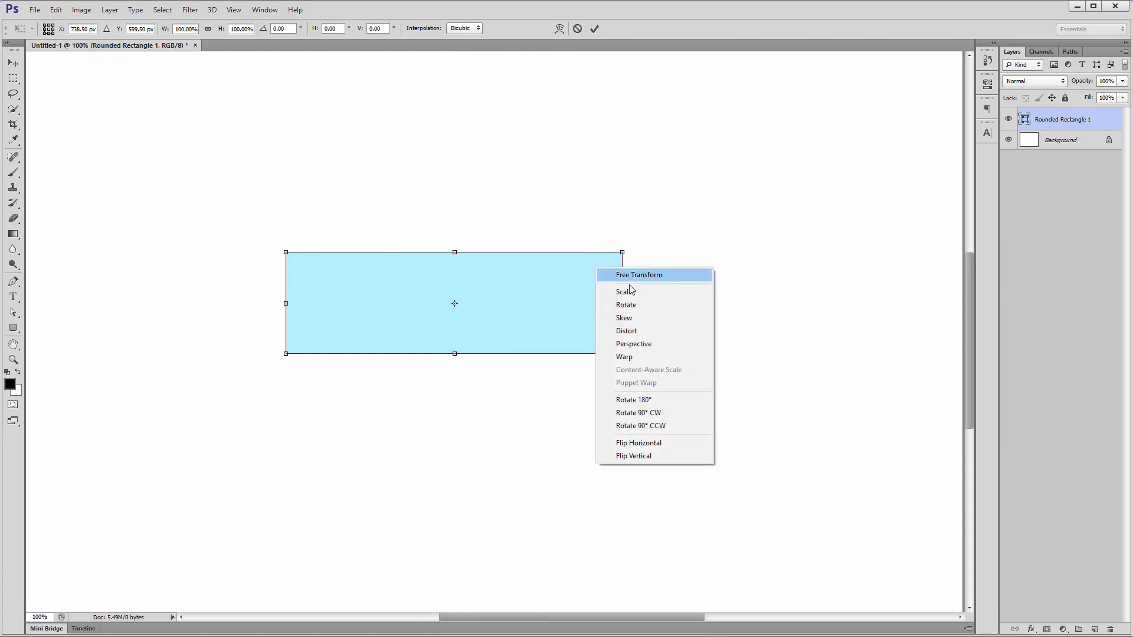
pyautogui.click(650, 345)
pyautogui.moveTo(622, 251); pyautogui.dragTo(596, 253)
pyautogui.press('Escape')
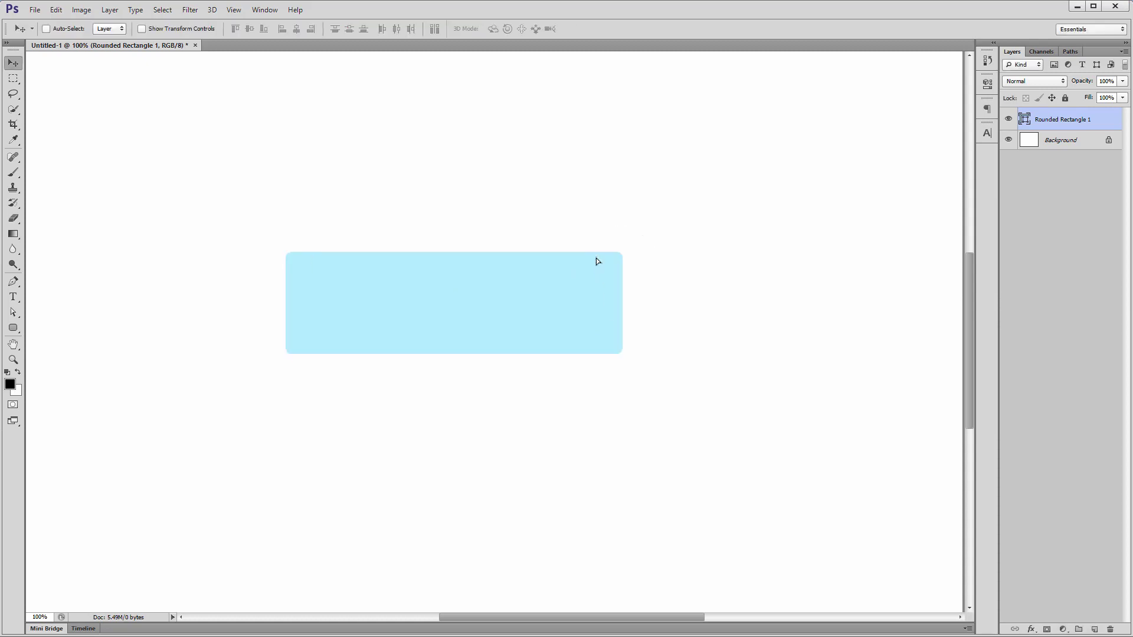
# Activate the Direct Selection Tool and select only the upper-left corner's anchor points on the rounded rectangle.
pyautogui.press('a')
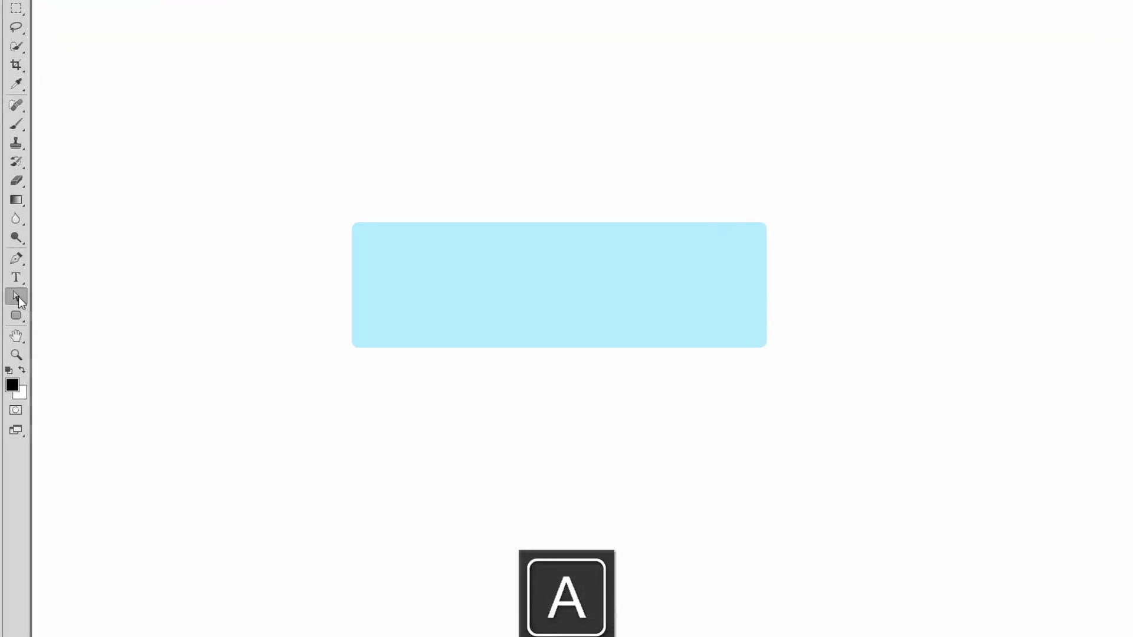
pyautogui.rightClick(13, 312)
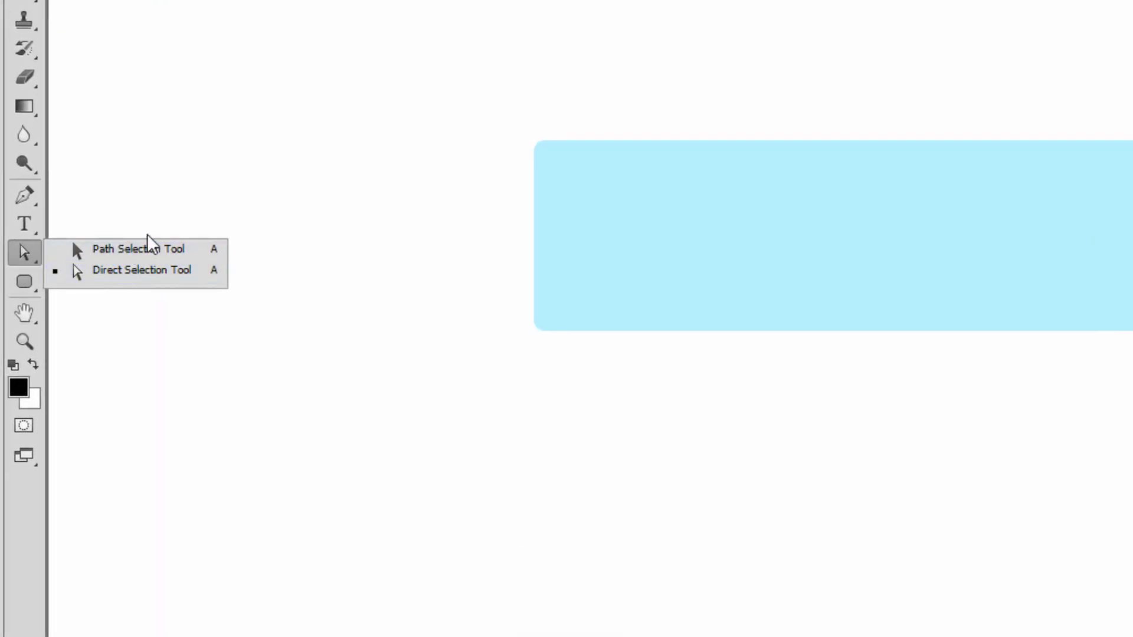
pyautogui.click(154, 249)
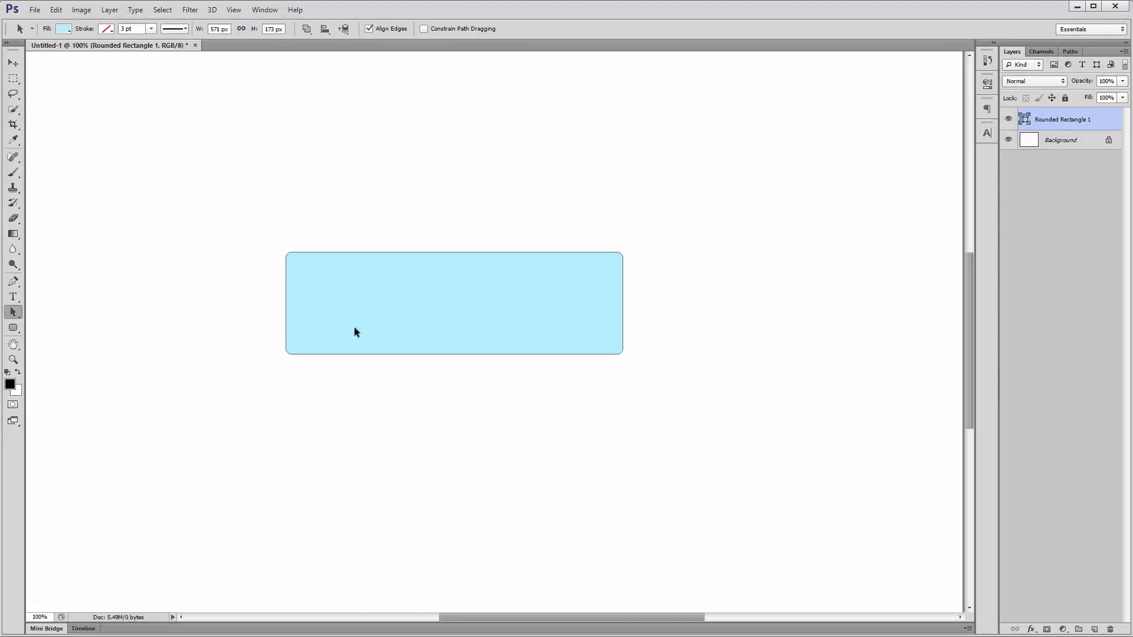
pyautogui.rightClick(16, 315)
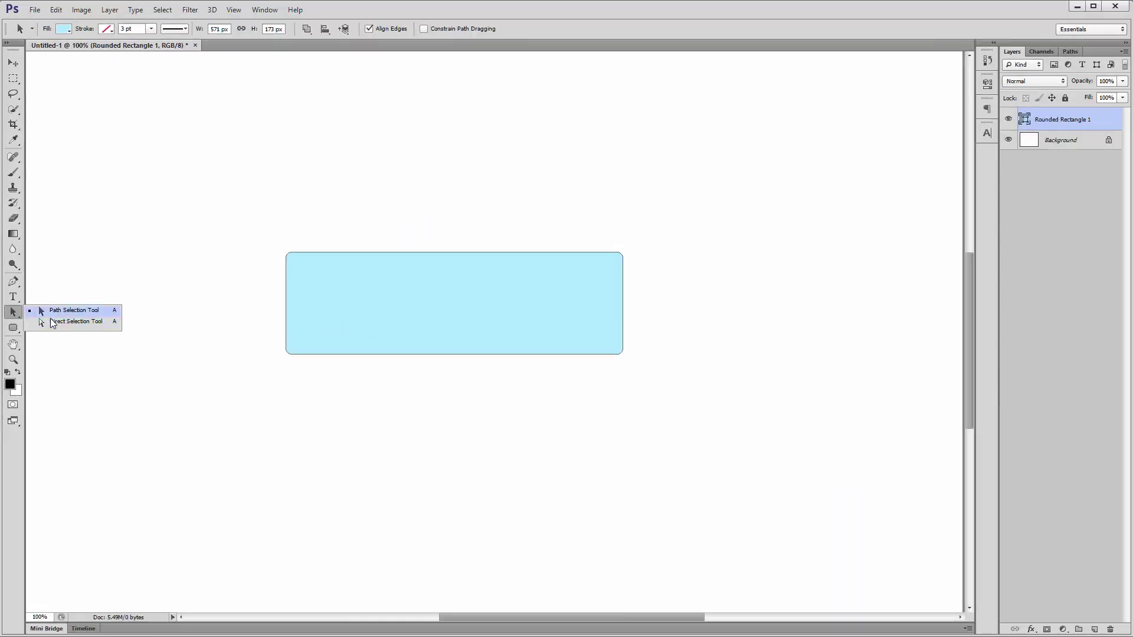
pyautogui.click(65, 324)
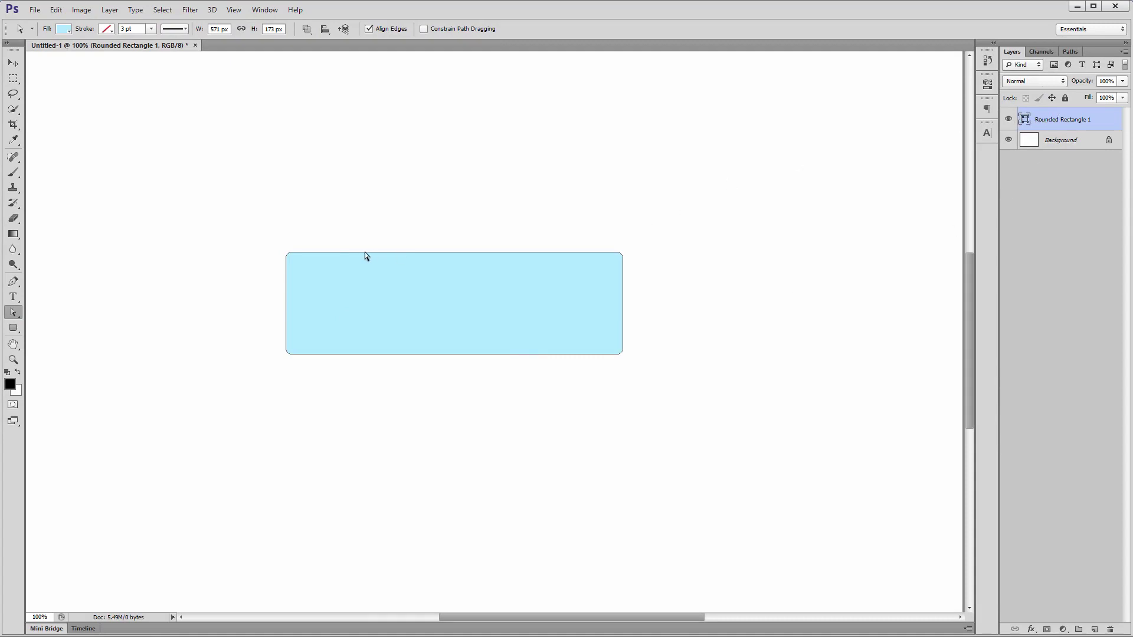
pyautogui.moveTo(276, 223); pyautogui.dragTo(311, 261)
pyautogui.moveTo(293, 253); pyautogui.dragTo(239, 282)
pyautogui.scroll(-1, 247, 281)
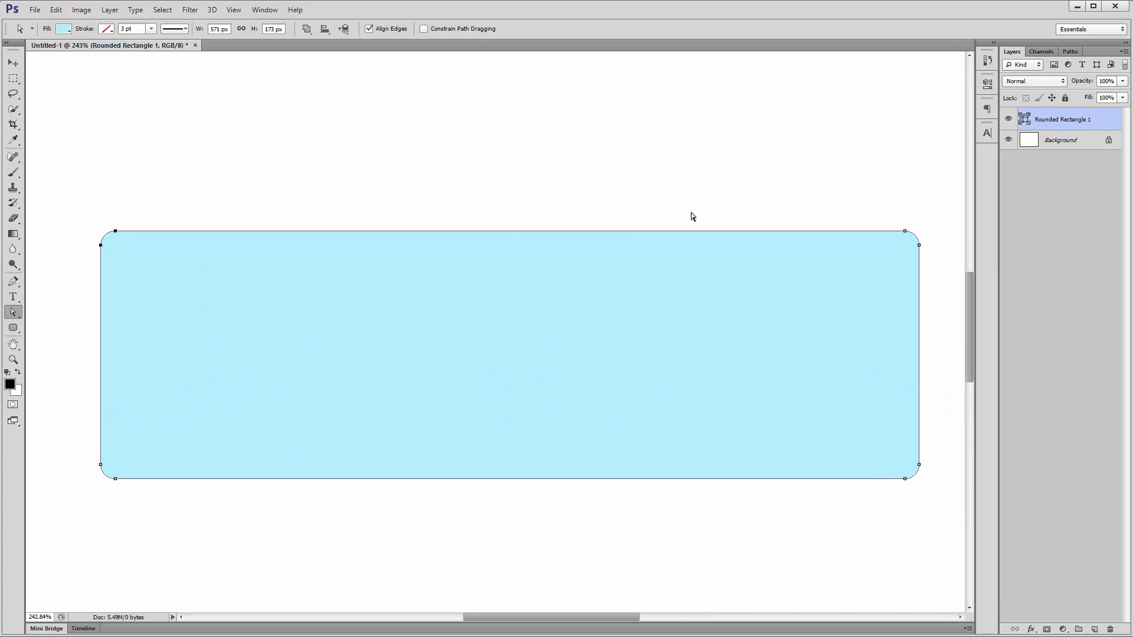
# Select the anchor points of both upper corners together, and toggle the path outline's visibility off and on.
pyautogui.moveTo(870, 189); pyautogui.dragTo(941, 278)
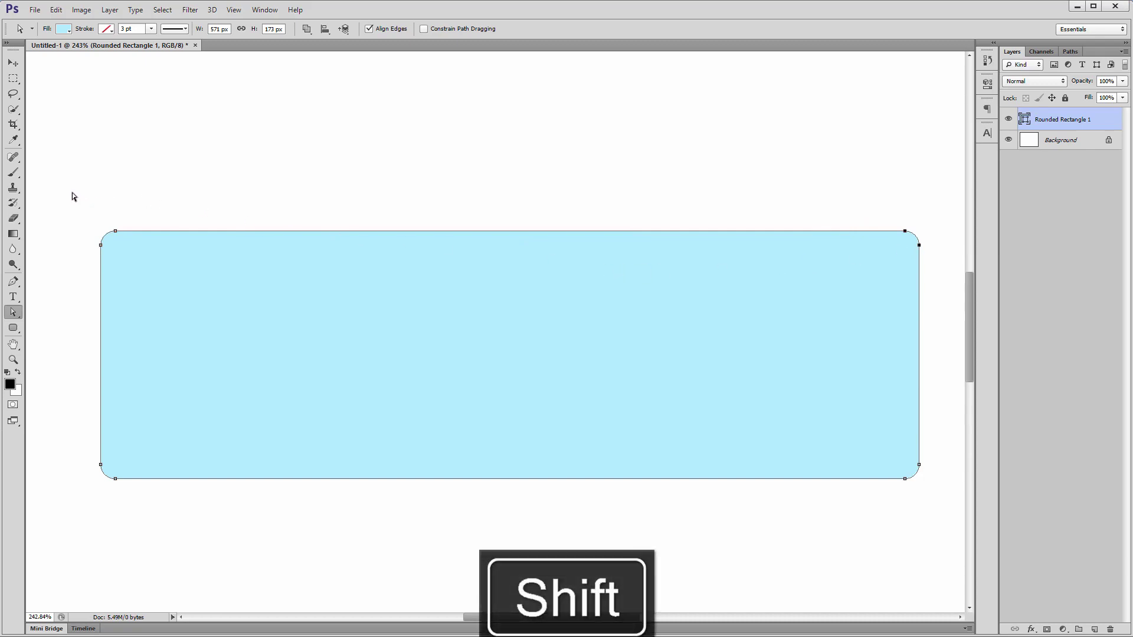
pyautogui.moveTo(72, 193); pyautogui.dragTo(168, 289)
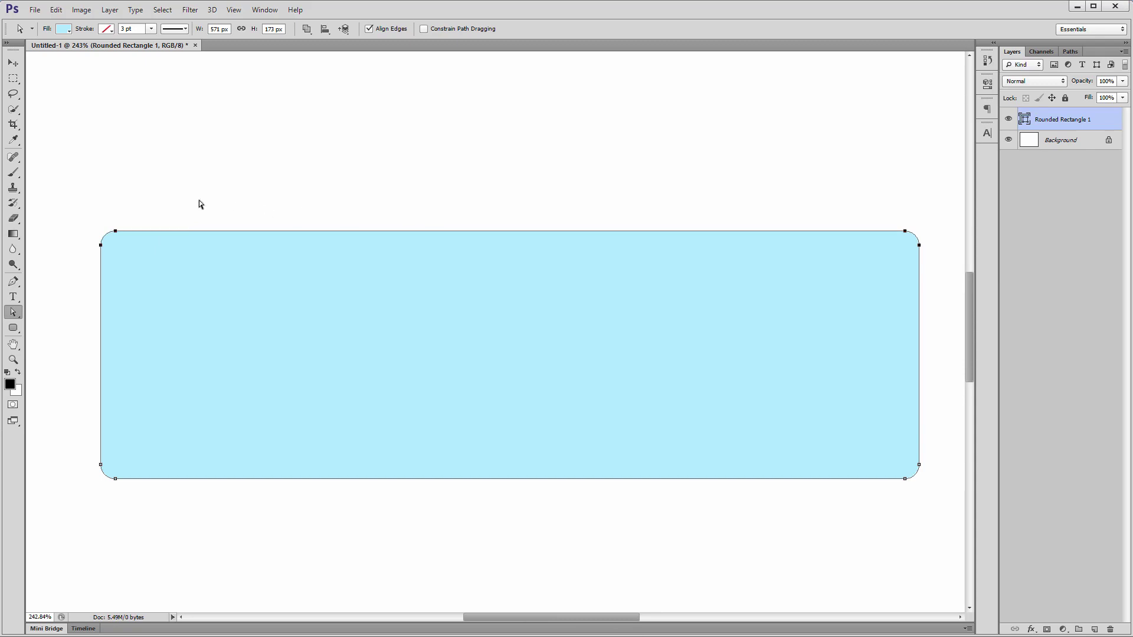
pyautogui.moveTo(84, 165); pyautogui.dragTo(928, 285)
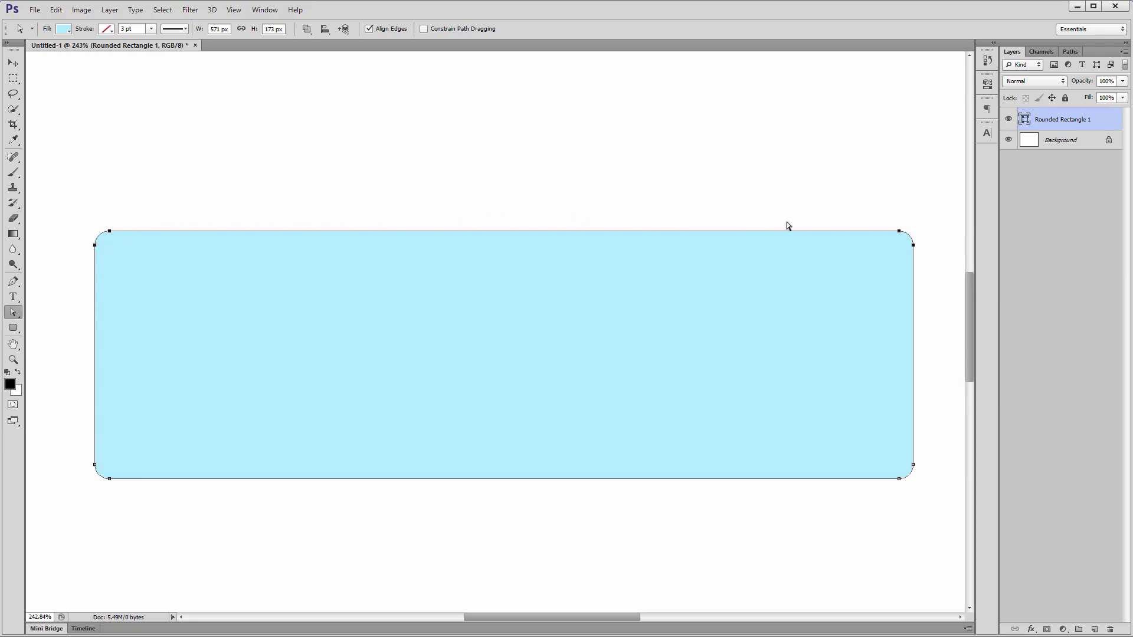
pyautogui.hotkey('ctrl', 'h')
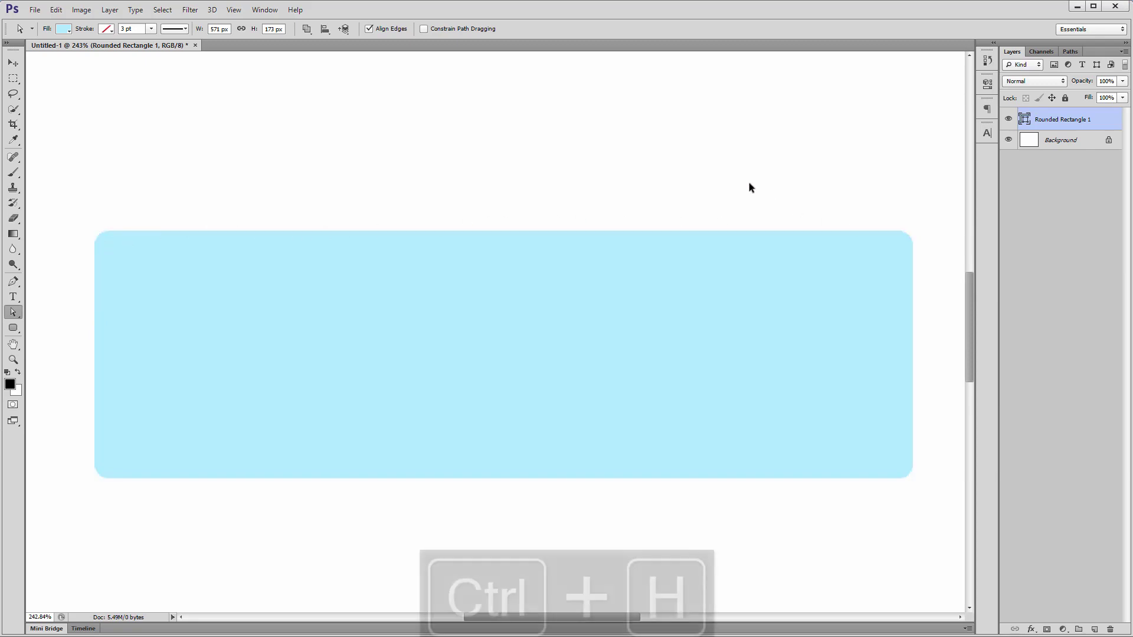
pyautogui.hotkey('ctrl', 'h')
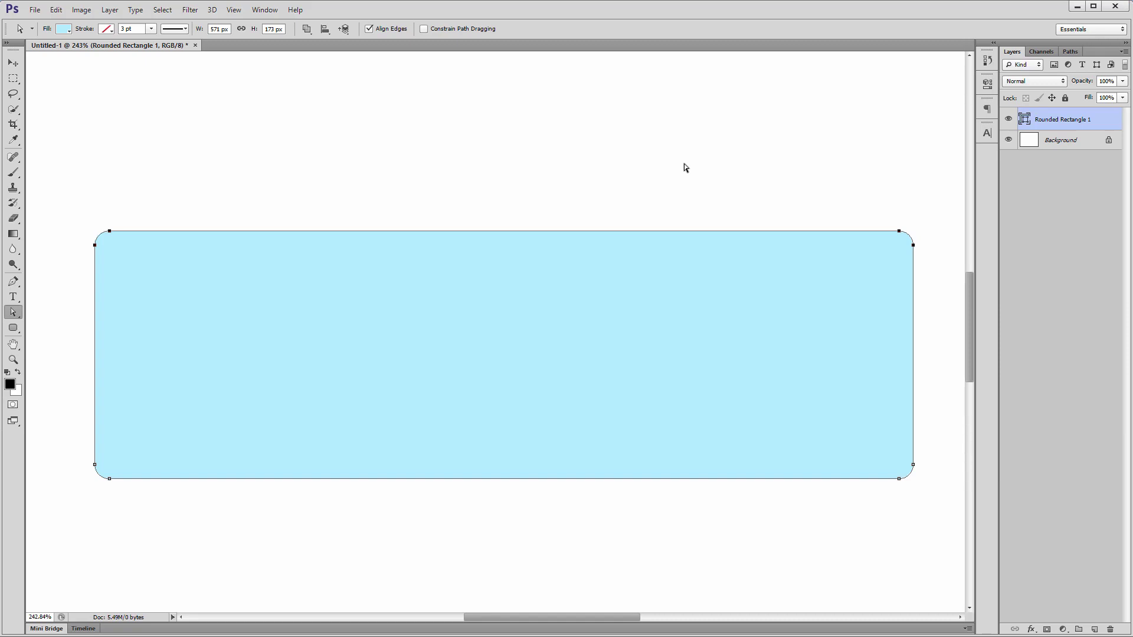
# Nudge the rectangle's upper-left corner anchor points about 21 px to the right to slant the left edge.
pyautogui.click(152, 293)
pyautogui.press('Right')
pyautogui.press('Right')
pyautogui.press('Right')
pyautogui.press('Right')
pyautogui.press('Right')
pyautogui.press('Right')
pyautogui.press('Right')
pyautogui.press('Right')
pyautogui.press('Right')
pyautogui.press('Right')
pyautogui.press('Right')
pyautogui.press('Right')
pyautogui.press('Right')
pyautogui.press('Right')
pyautogui.press('Right')
pyautogui.press('Right')
pyautogui.press('Right')
pyautogui.press('Right')
pyautogui.press('Right')
pyautogui.press('Right')
pyautogui.press('Right')
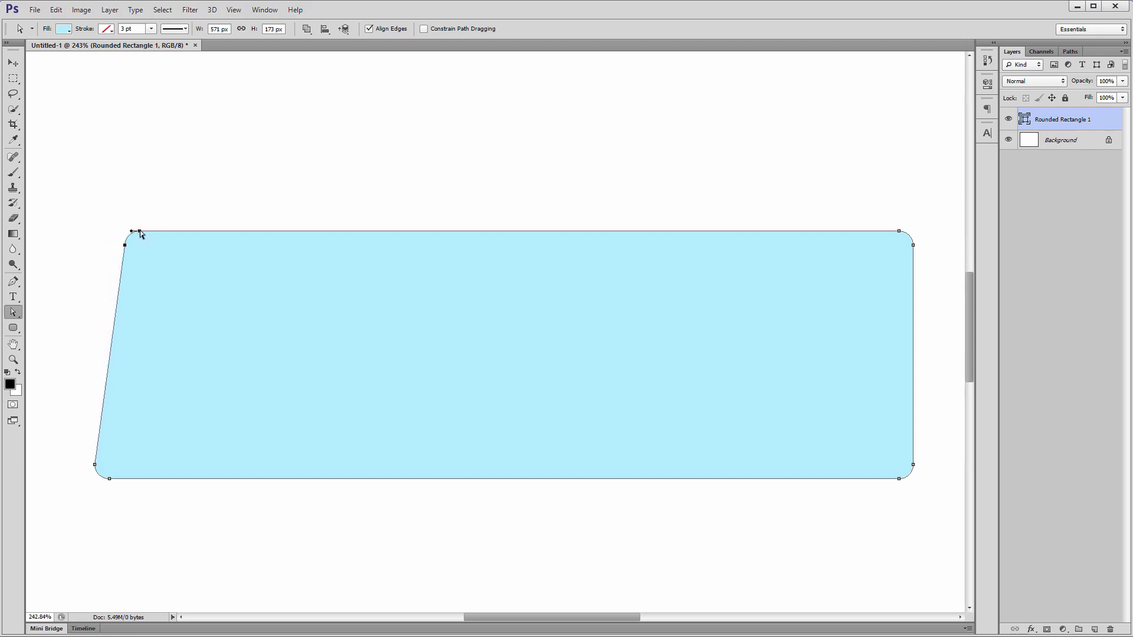
# Try moving the upper-left corner anchor points much farther right, both freehand and in 10 px increments.
pyautogui.moveTo(140, 230); pyautogui.dragTo(261, 233)
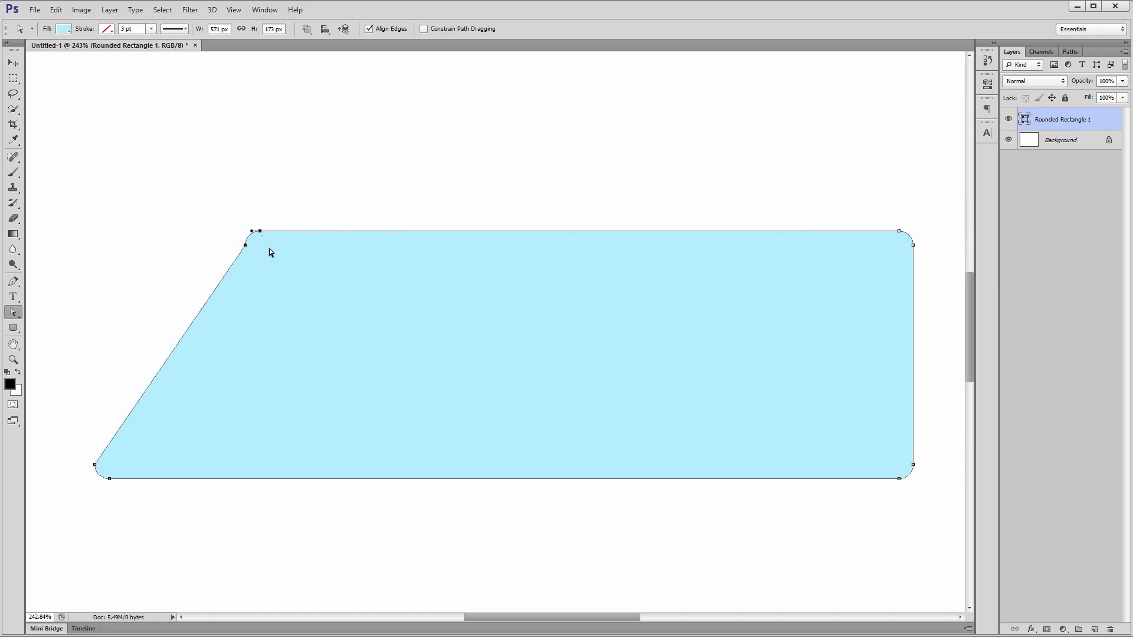
pyautogui.hotkey('shift', 'Right')
pyautogui.hotkey('shift', 'Right')
pyautogui.hotkey('shift', 'Right')
pyautogui.hotkey('shift', 'Right')
pyautogui.hotkey('shift', 'Right')
pyautogui.hotkey('shift', 'Right')
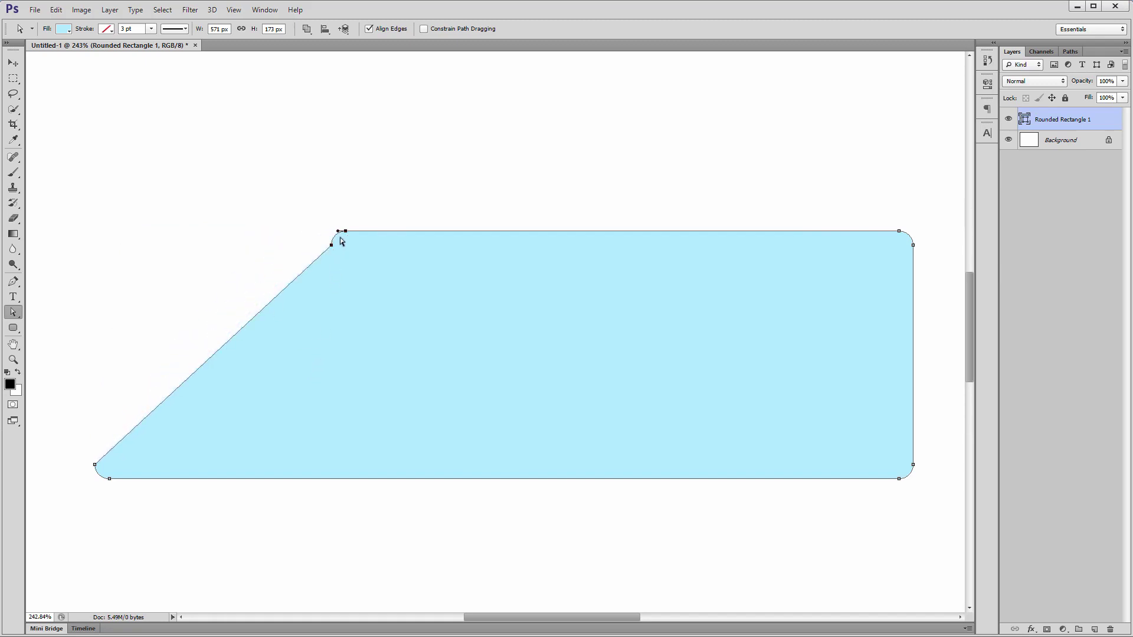
pyautogui.moveTo(325, 234); pyautogui.dragTo(121, 239)
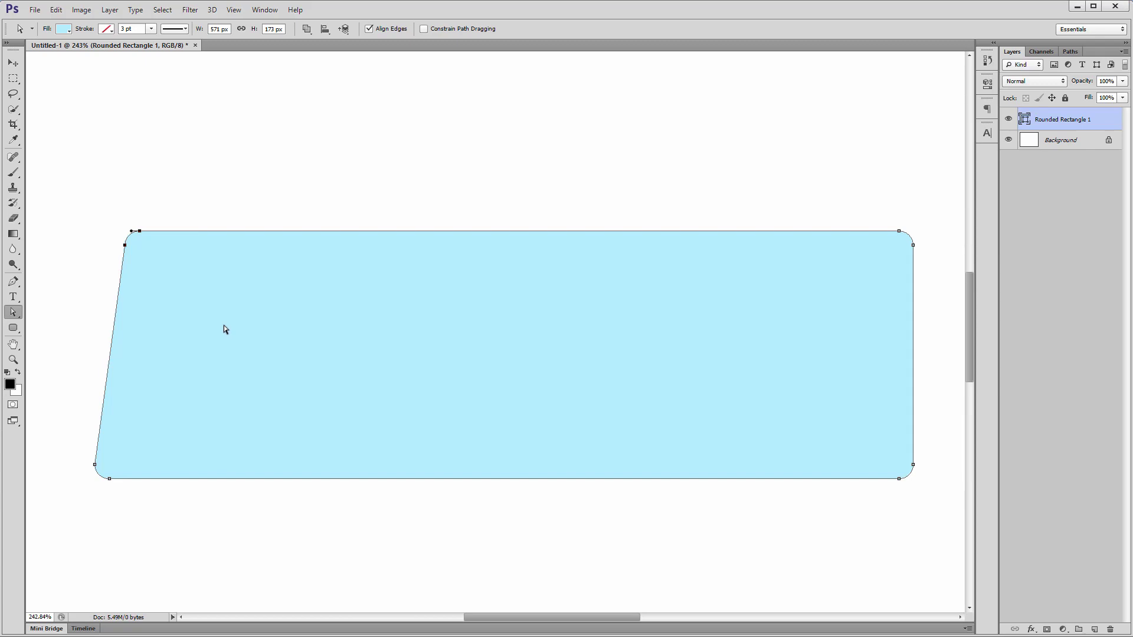
# Move the entire shape path with the Path Selection Tool, and reposition it again with the Direct Selection Tool.
pyautogui.click(271, 172)
pyautogui.moveTo(11, 307); pyautogui.dragTo(48, 310)
pyautogui.moveTo(141, 234); pyautogui.dragTo(118, 215)
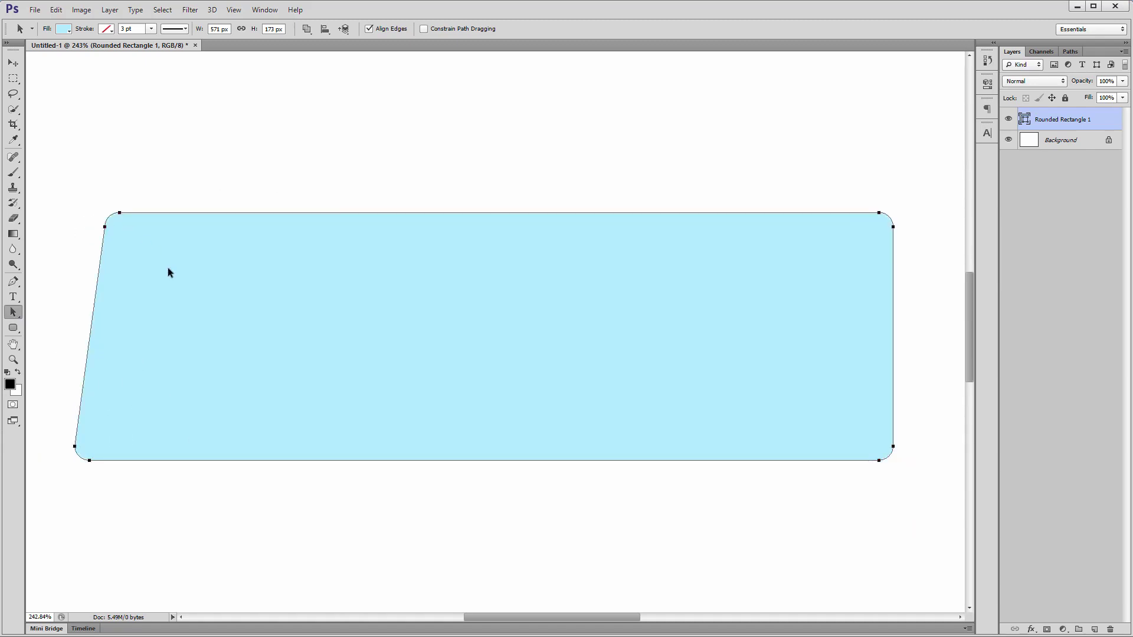
pyautogui.moveTo(15, 317); pyautogui.dragTo(65, 321)
pyautogui.moveTo(119, 214); pyautogui.dragTo(144, 221)
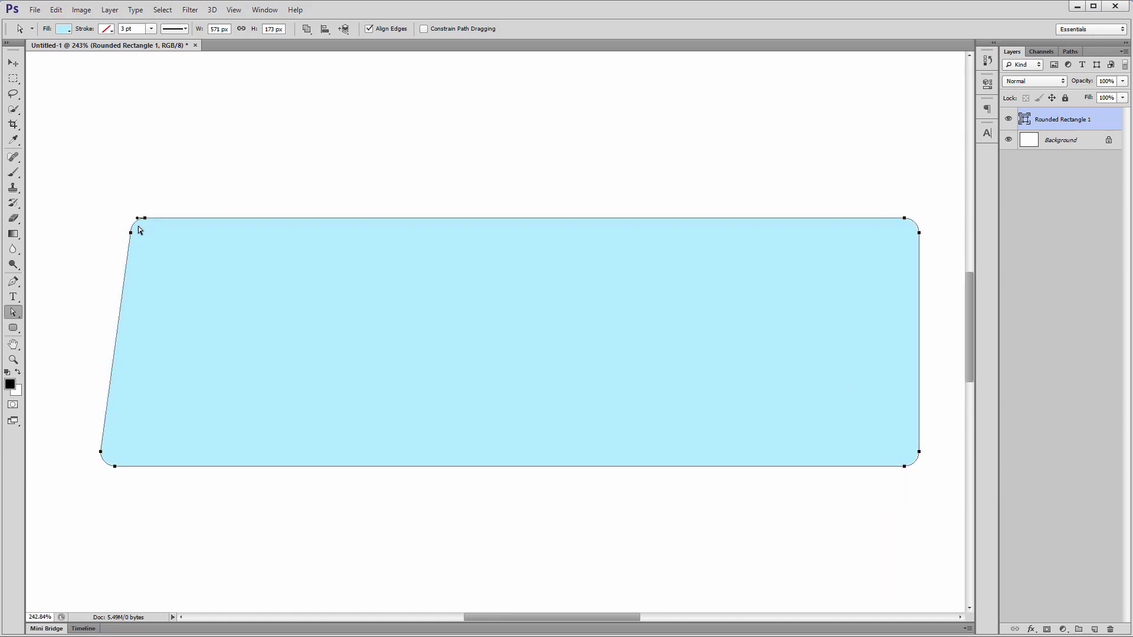
pyautogui.press('Return')
# Move the shape's upper-left corner anchor points 50 px inward, keeping the corner rounded.
pyautogui.click(138, 221)
pyautogui.hotkey('shift', 'Right')
pyautogui.hotkey('shift', 'Right')
pyautogui.hotkey('shift', 'Right')
pyautogui.hotkey('shift', 'Right')
pyautogui.hotkey('shift', 'Right')
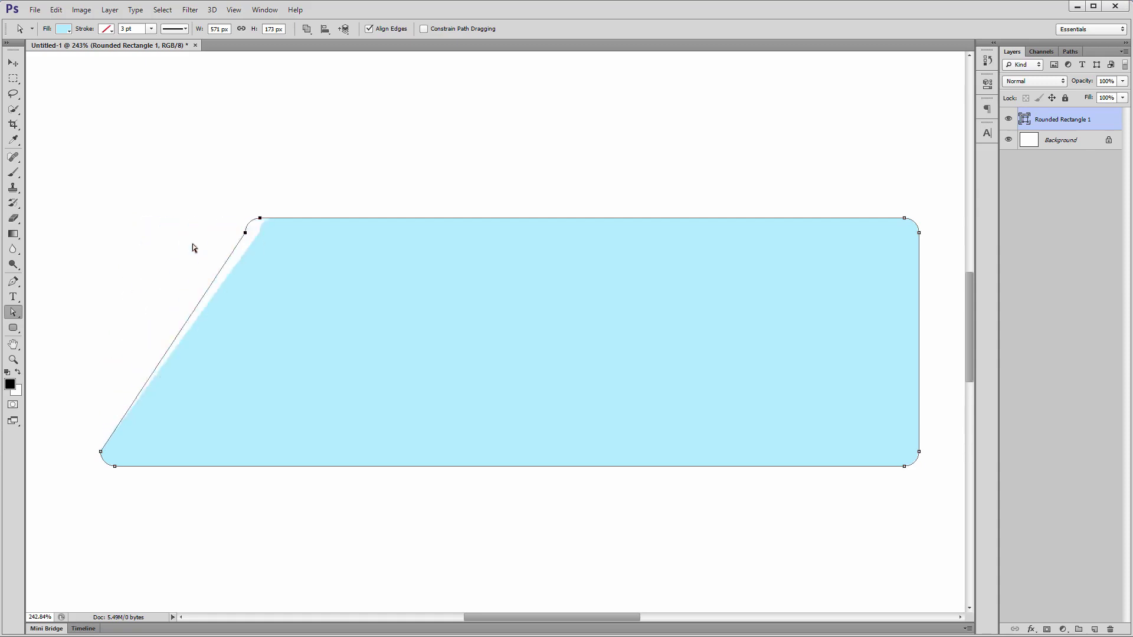
pyautogui.press('Return')
# Select the shape's upper-right corner anchor points and move them 110 px inward to form a trapezoid.
pyautogui.click(868, 197)
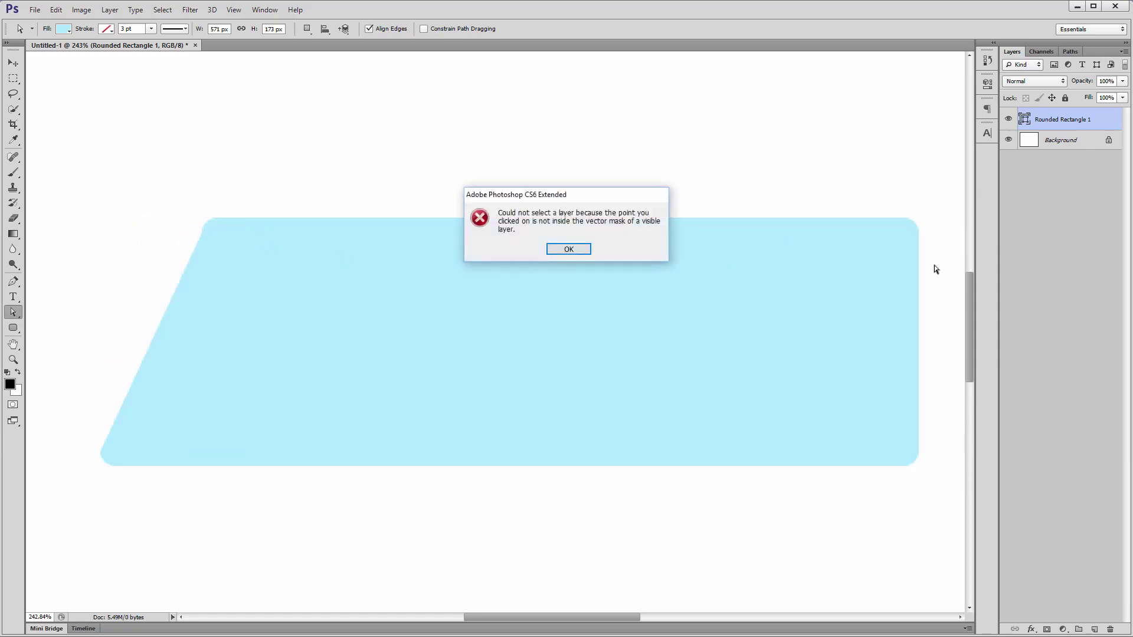
pyautogui.press('Return')
pyautogui.click(853, 250)
pyautogui.moveTo(821, 182); pyautogui.dragTo(971, 313)
pyautogui.hotkey('shift', 'Left')
pyautogui.hotkey('shift', 'Left')
pyautogui.hotkey('shift', 'Left')
pyautogui.hotkey('shift', 'Left')
pyautogui.hotkey('shift', 'Left')
pyautogui.hotkey('shift', 'Left')
pyautogui.hotkey('shift', 'Left')
pyautogui.hotkey('shift', 'Left')
pyautogui.hotkey('shift', 'Left')
pyautogui.hotkey('shift', 'Left')
pyautogui.hotkey('shift', 'Left')
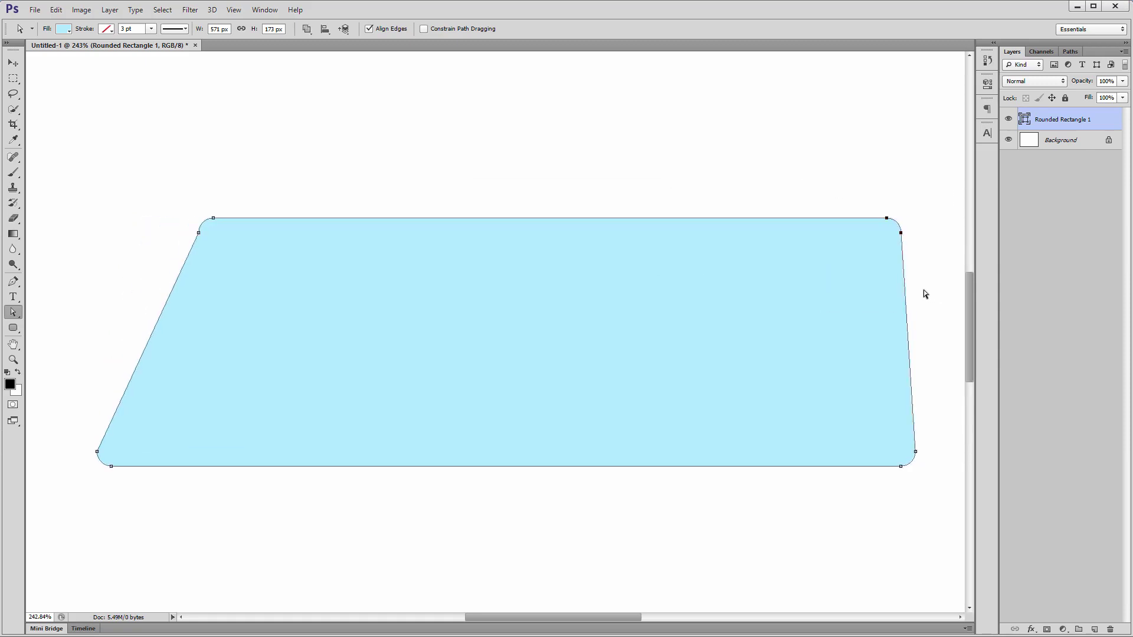
pyautogui.press('Return')
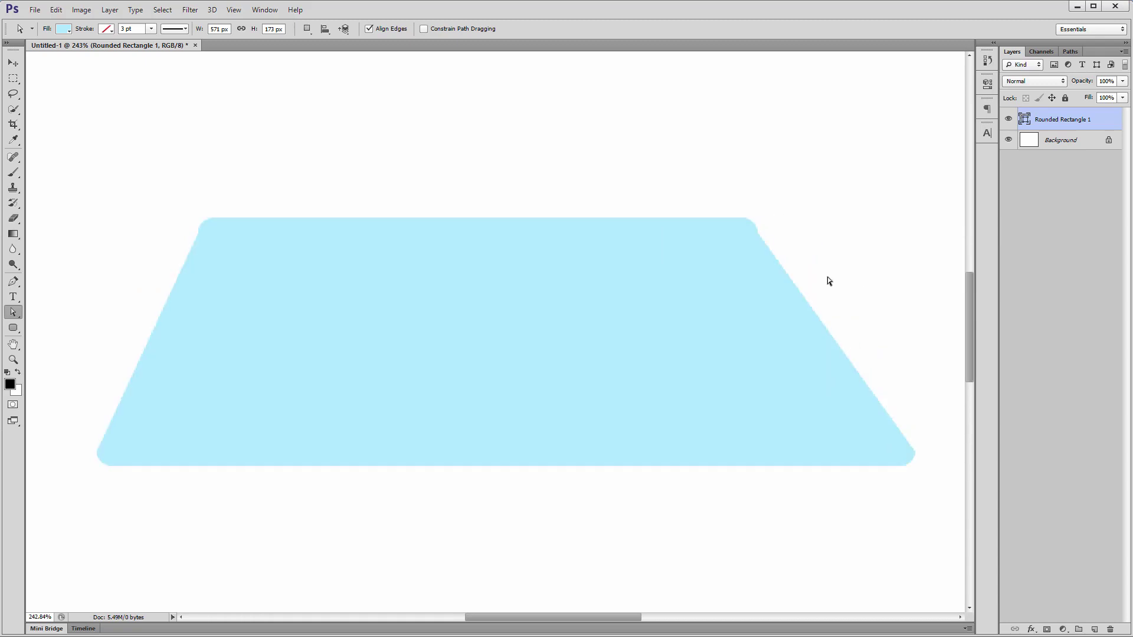
pyautogui.click(477, 294)
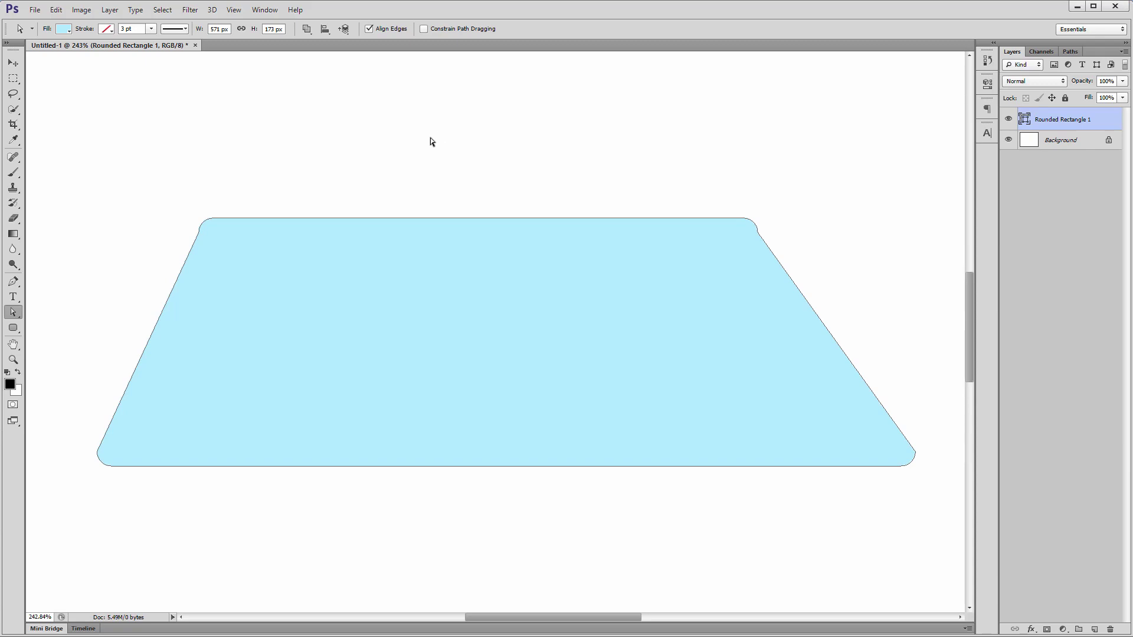
# Draw a second, smaller rounded rectangle with a 10 px corner radius and place it near the canvas's upper-left corner.
pyautogui.hotkey('ctrl', '0')
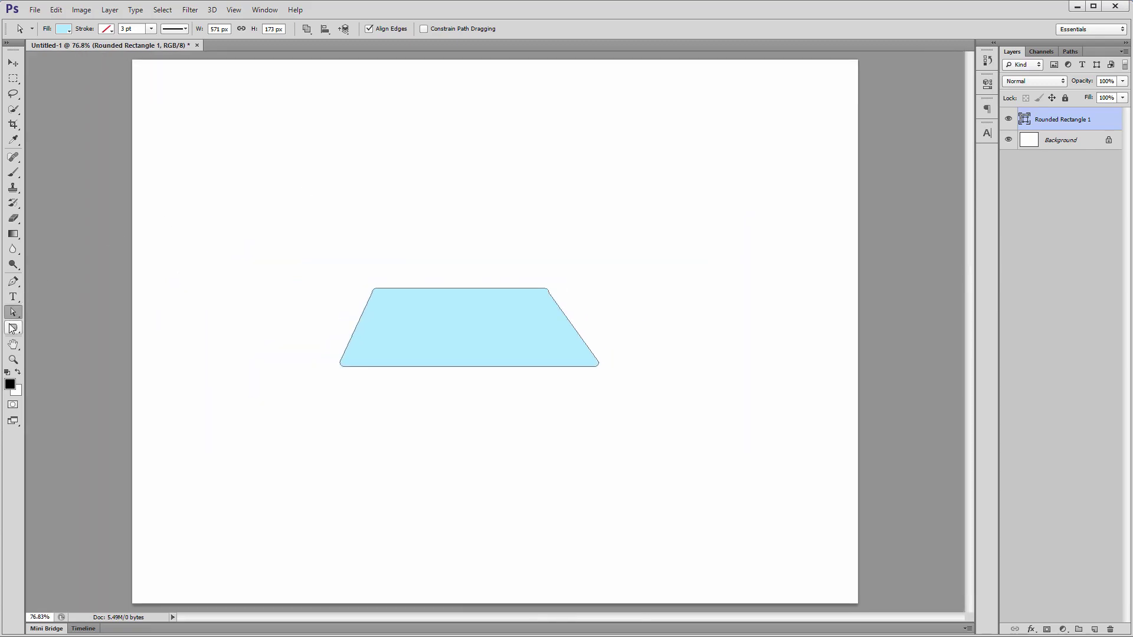
pyautogui.moveTo(13, 327); pyautogui.dragTo(68, 336)
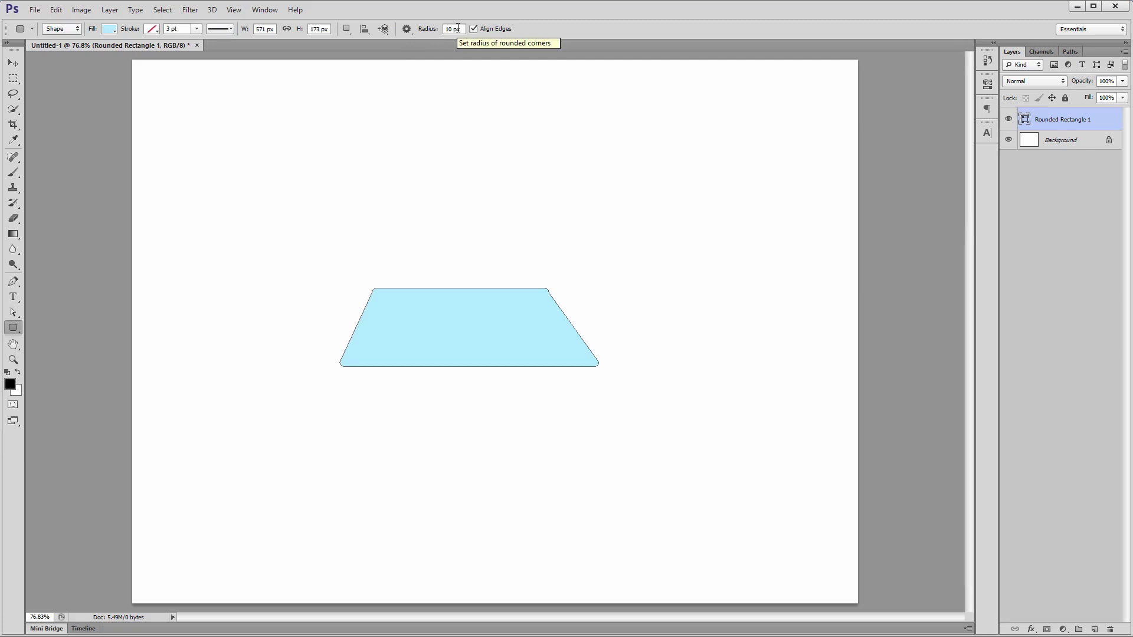
pyautogui.moveTo(200, 116); pyautogui.dragTo(353, 169)
pyautogui.press('v')
pyautogui.moveTo(276, 138); pyautogui.dragTo(257, 132)
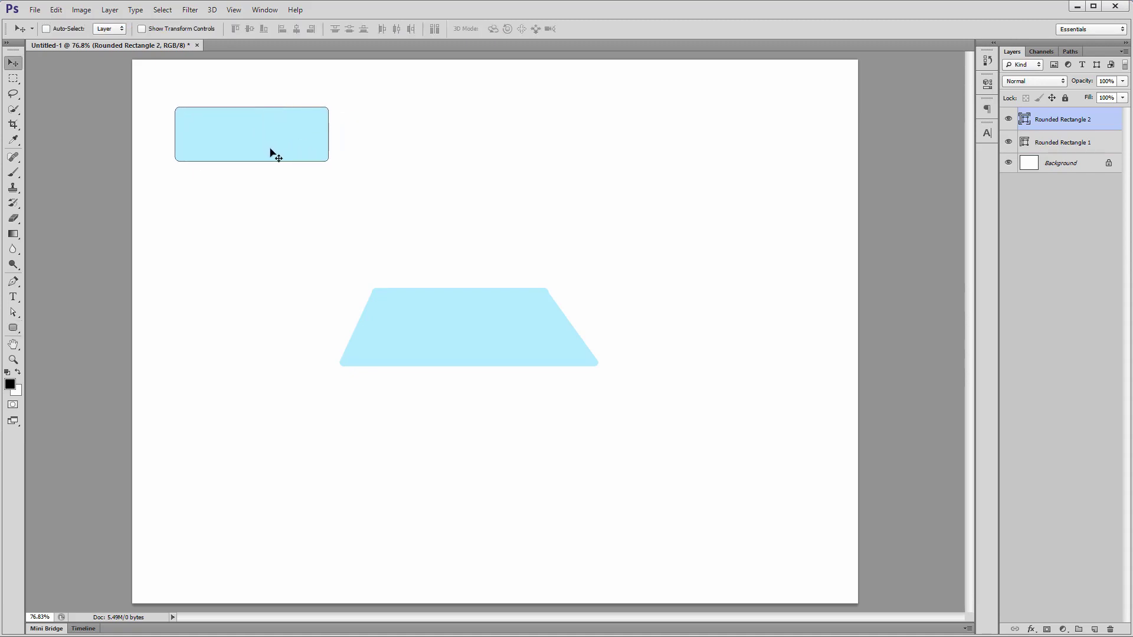
# Enlarge the second rounded rectangle with Free Transform to about four times its width and height.
pyautogui.hotkey('ctrl', 't')
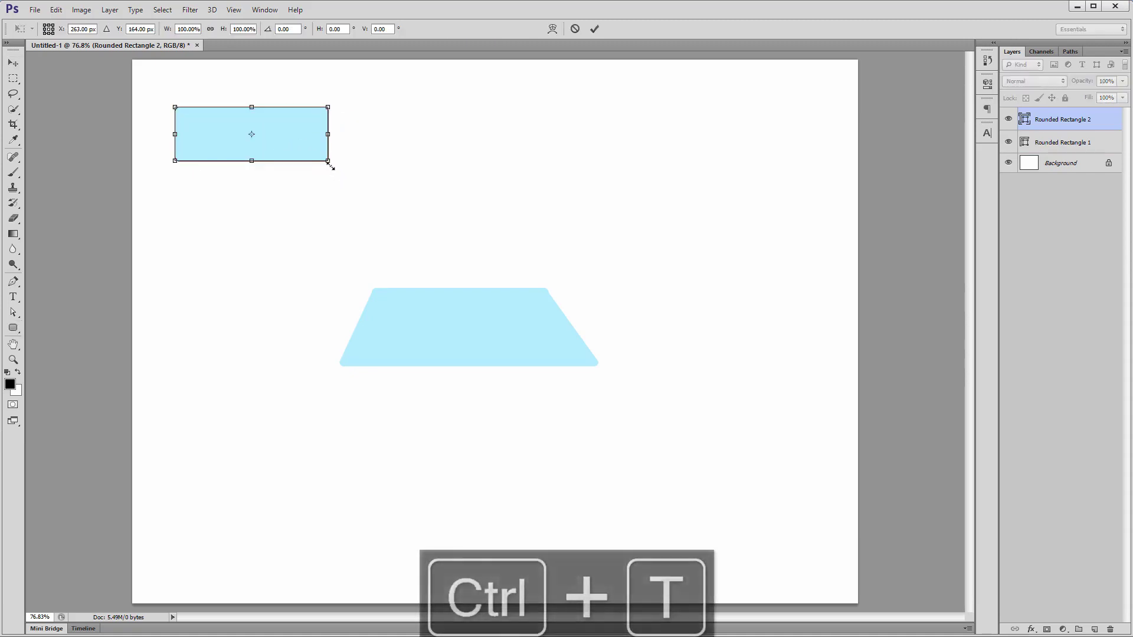
pyautogui.moveTo(329, 161); pyautogui.dragTo(781, 331)
pyautogui.press('Return')
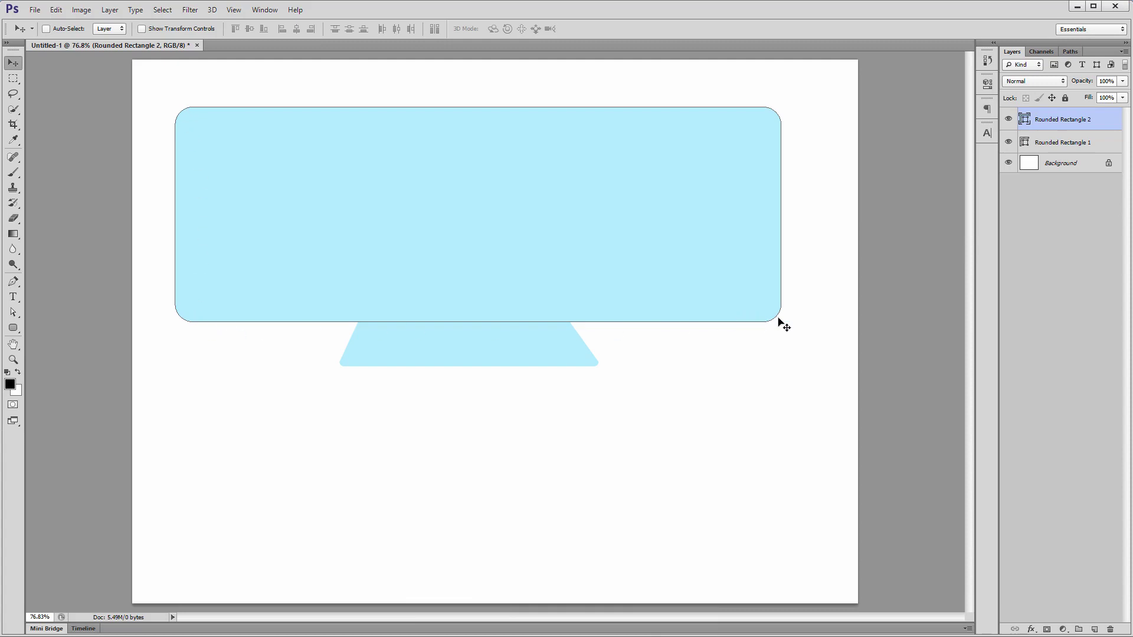
# Move the enlarged rounded rectangle slightly up and to the right so it overlaps less of the trapezoid.
pyautogui.moveTo(678, 268); pyautogui.dragTo(696, 242)
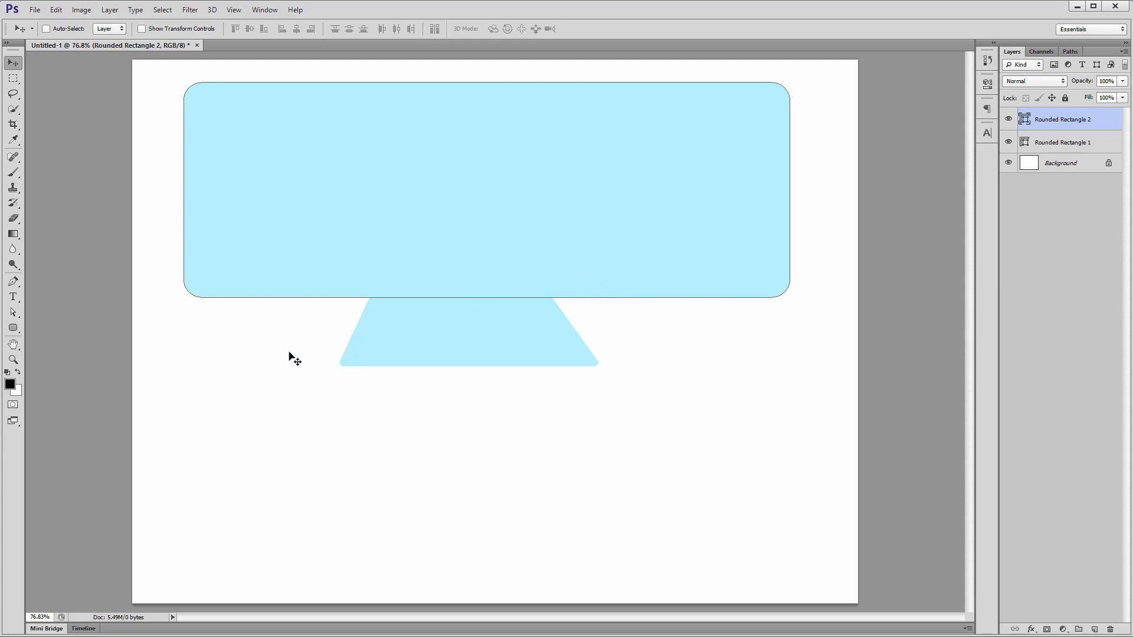
# Draw a third rounded rectangle, enlarge it with Free Transform, and position it across the upper part of the canvas.
pyautogui.press('u')
pyautogui.moveTo(199, 331); pyautogui.dragTo(918, 554)
pyautogui.hotkey('ctrl', 't')
pyautogui.press('Return')
pyautogui.press('v')
pyautogui.moveTo(822, 455); pyautogui.dragTo(718, 222)
# Recolor the third rounded rectangle to a darker blue and delete its layer.
pyautogui.doubleClick(1031, 125)
pyautogui.click(761, 349)
pyautogui.click(883, 299)
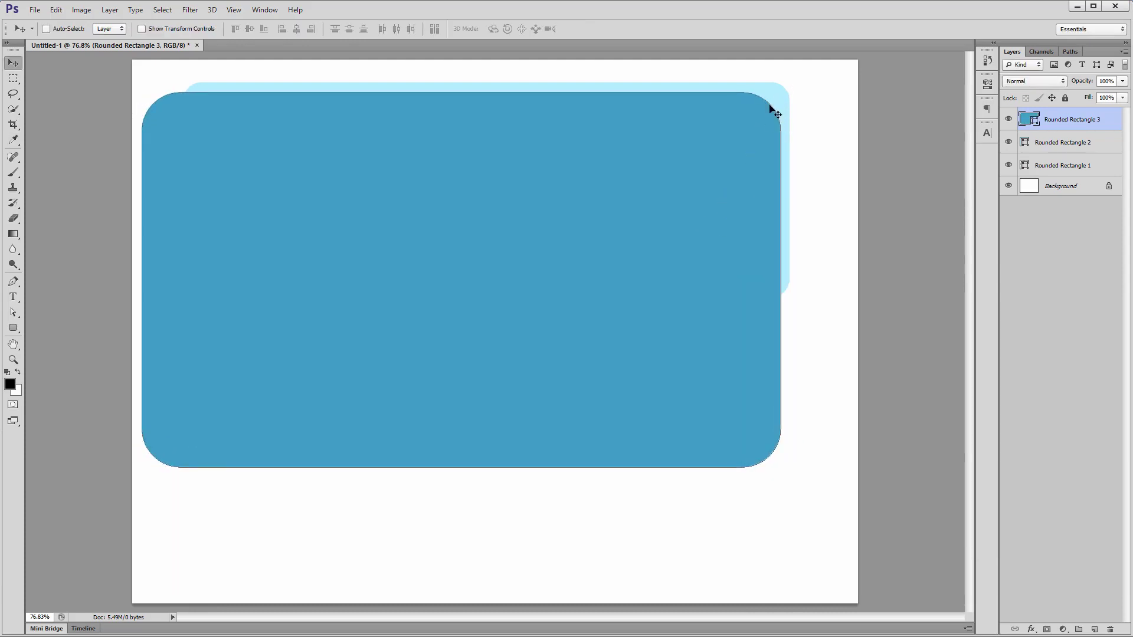
pyautogui.press('Delete')
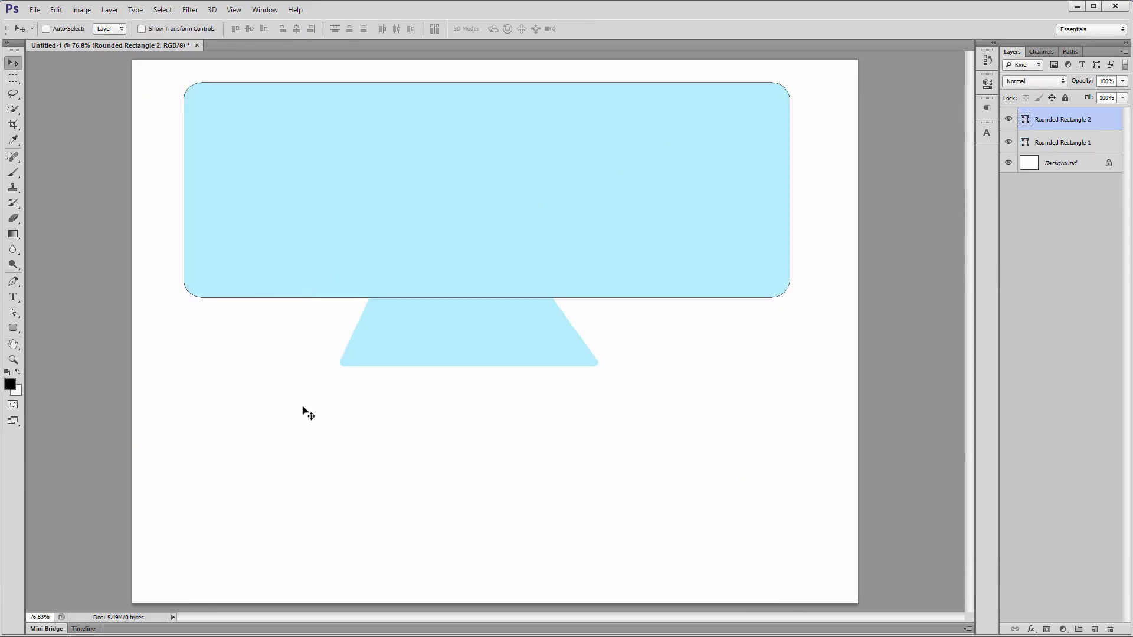
# Draw a small rounded rectangle about 403 px wide and 121 px high below the trapezoid.
pyautogui.press('u')
pyautogui.moveTo(266, 406); pyautogui.dragTo(449, 460)
pyautogui.press('a')
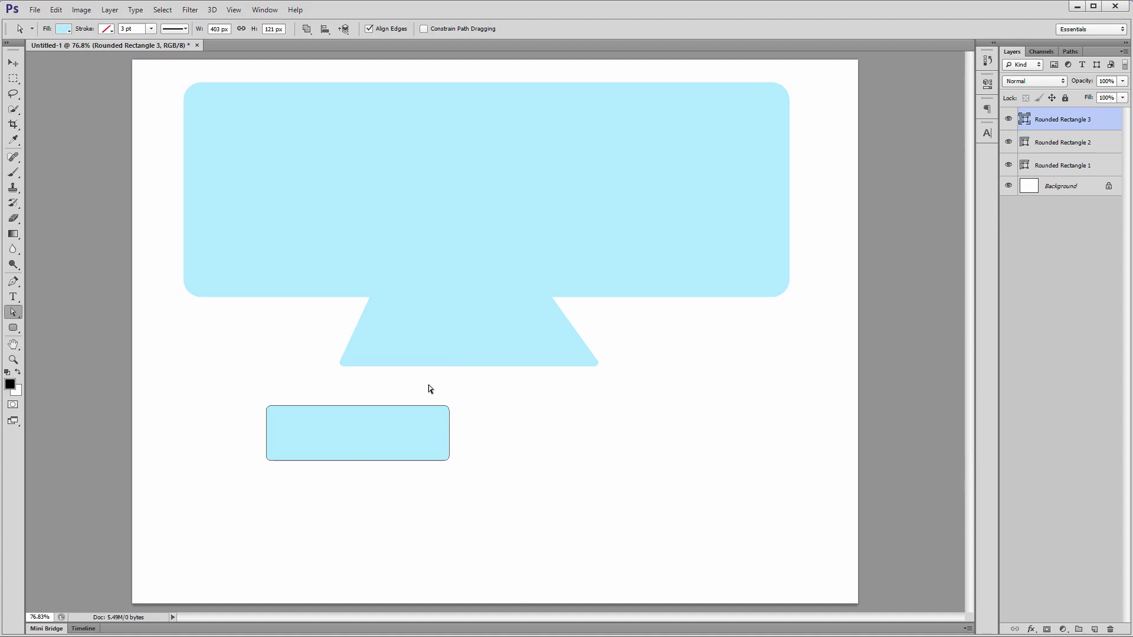
# Select the small rectangle's right-side anchor points and move them outward until the shape is 877 px wide.
pyautogui.moveTo(429, 384); pyautogui.dragTo(487, 503)
pyautogui.hotkey('shift', 'Right')
pyautogui.hotkey('shift', 'Right')
pyautogui.hotkey('shift', 'Right')
pyautogui.hotkey('shift', 'Right')
pyautogui.hotkey('shift', 'Right')
pyautogui.hotkey('shift', 'Right')
pyautogui.hotkey('shift', 'Right')
pyautogui.hotkey('shift', 'Right')
pyautogui.hotkey('shift', 'Right')
pyautogui.hotkey('shift', 'Right')
pyautogui.hotkey('shift', 'Right')
pyautogui.hotkey('shift', 'Right')
pyautogui.hotkey('shift', 'Right')
pyautogui.hotkey('shift', 'Right')
pyautogui.hotkey('shift', 'Right')
pyautogui.moveTo(519, 430); pyautogui.dragTo(666, 413)
pyautogui.press('shift')
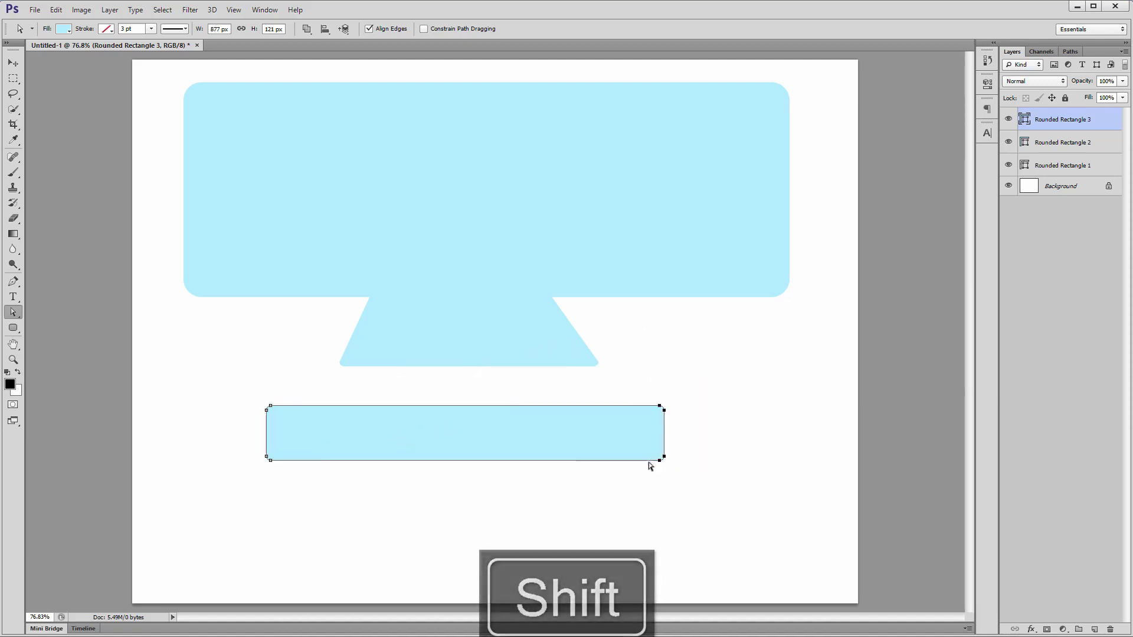
# Reselect the rectangle's two right corners and extend them outward to make the shape 967 px wide.
pyautogui.click(646, 466)
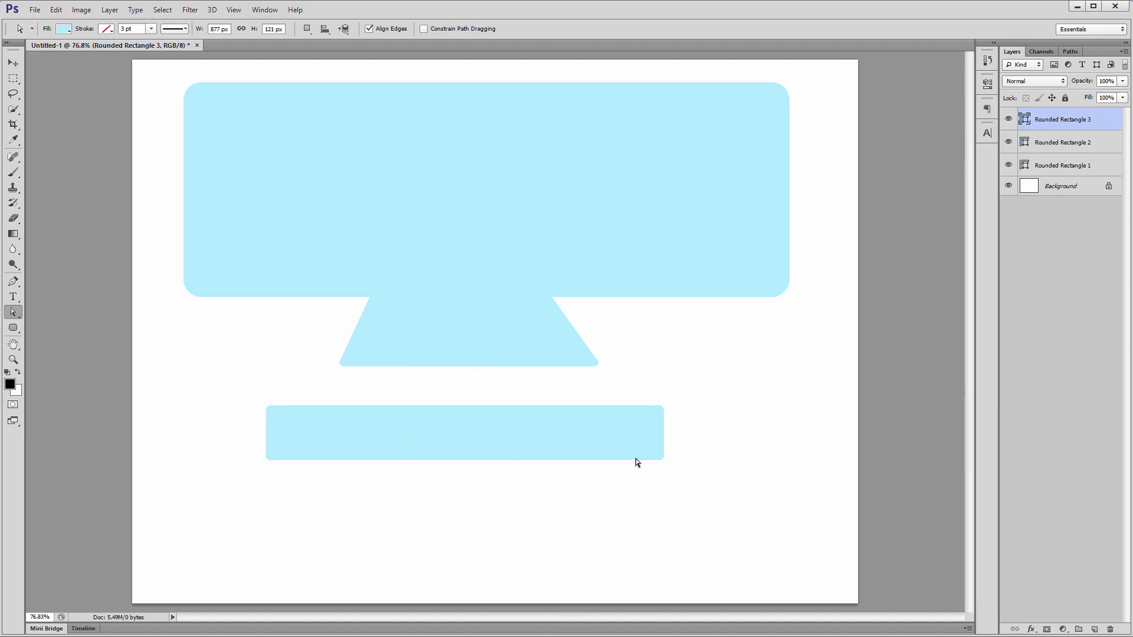
pyautogui.click(633, 437)
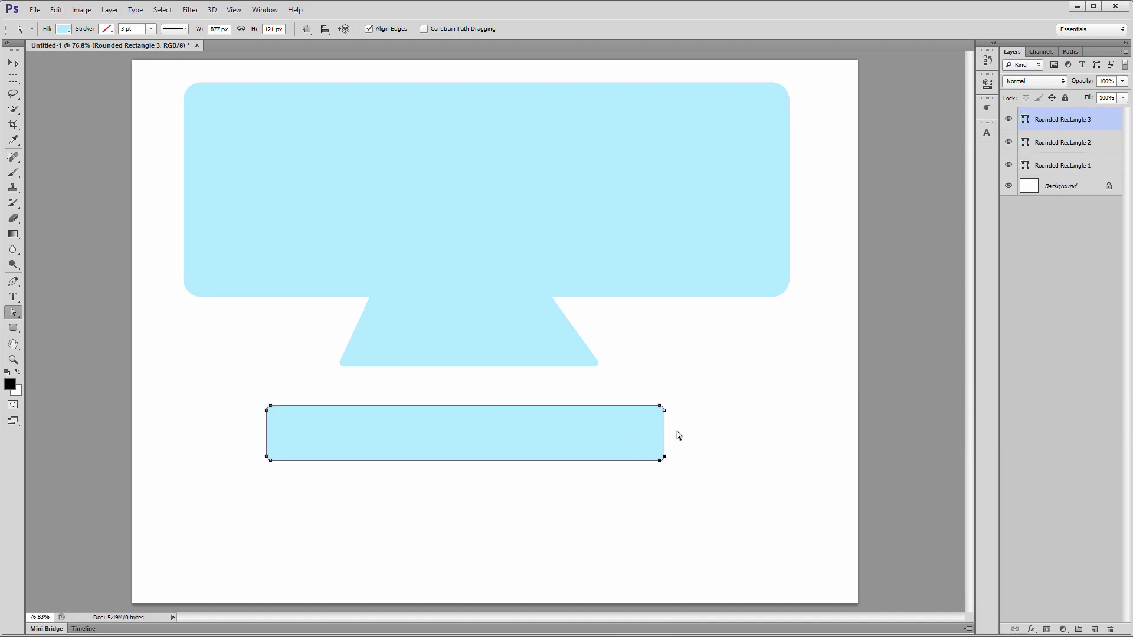
pyautogui.hotkey('shift', 'Right')
pyautogui.hotkey('shift', 'Right')
pyautogui.hotkey('shift', 'Right')
pyautogui.hotkey('shift', 'Right')
pyautogui.hotkey('shift', 'Right')
pyautogui.hotkey('shift', 'Right')
pyautogui.hotkey('shift', 'Right')
pyautogui.hotkey('shift', 'Right')
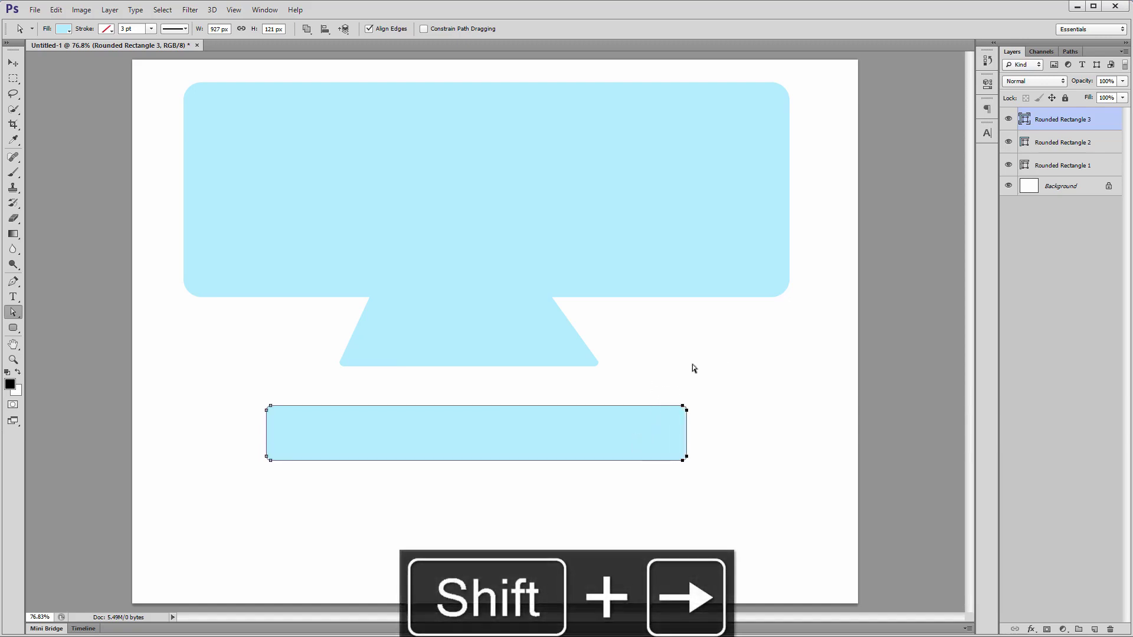
pyautogui.hotkey('shift', 'Right')
pyautogui.click(691, 364)
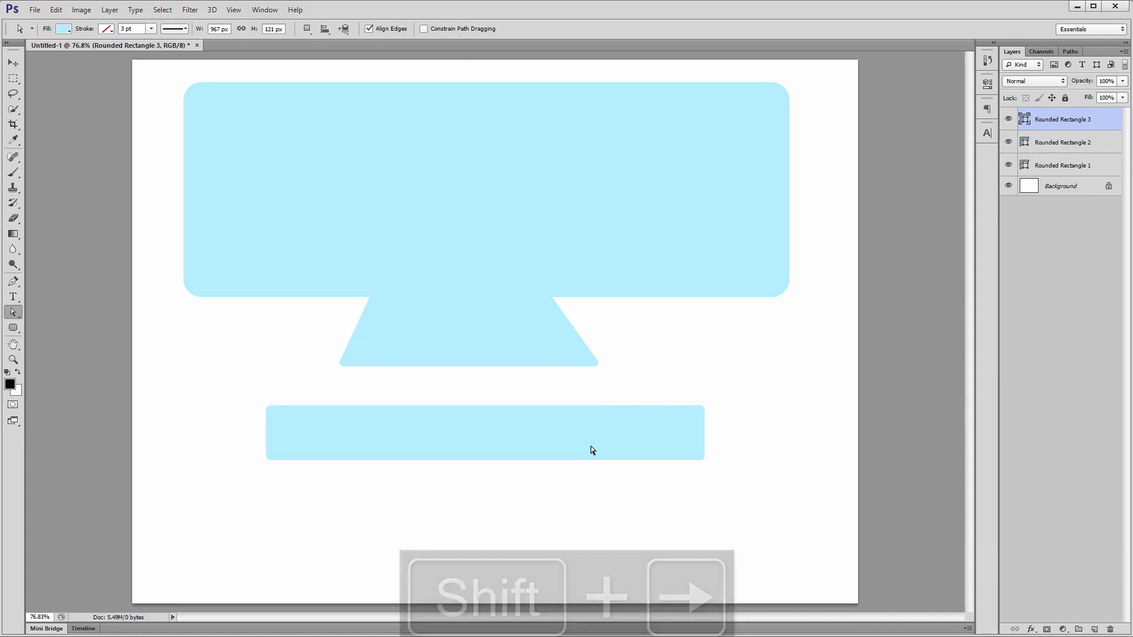
# Select the rectangle's bottom corner anchor points and move them down 80 px, giving a height of 201 px.
pyautogui.click(642, 439)
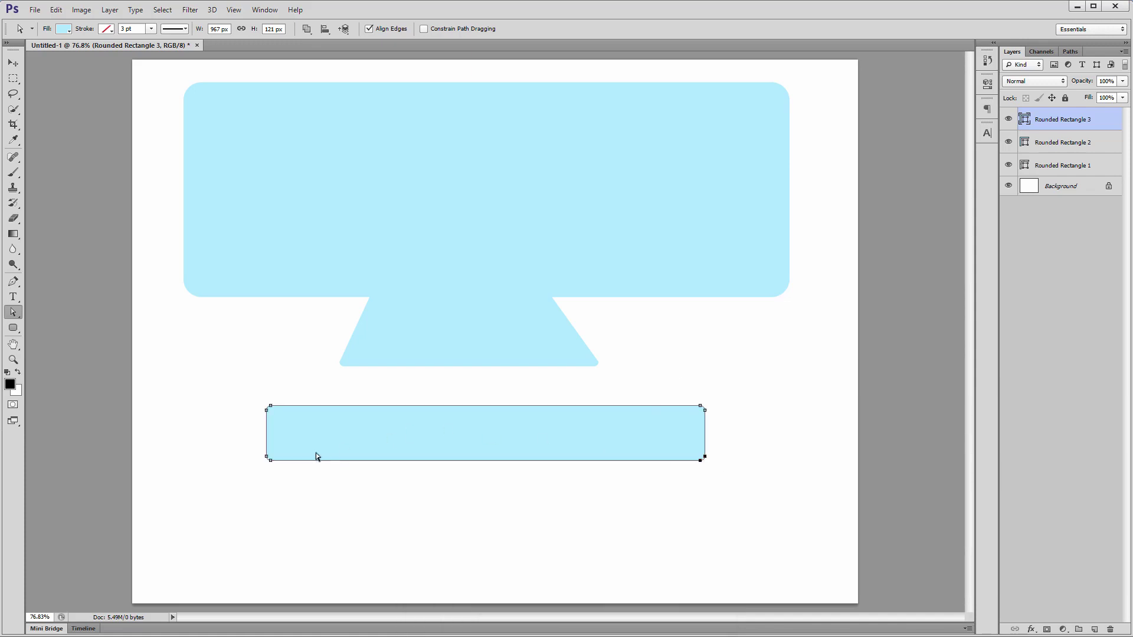
pyautogui.hotkey('shift', 'Down')
pyautogui.hotkey('shift', 'Down')
pyautogui.hotkey('shift', 'Down')
pyautogui.hotkey('shift', 'Down')
pyautogui.hotkey('shift', 'Down')
pyautogui.hotkey('shift', 'Down')
pyautogui.hotkey('shift', 'Down')
pyautogui.hotkey('shift', 'Down')
pyautogui.click(214, 527)
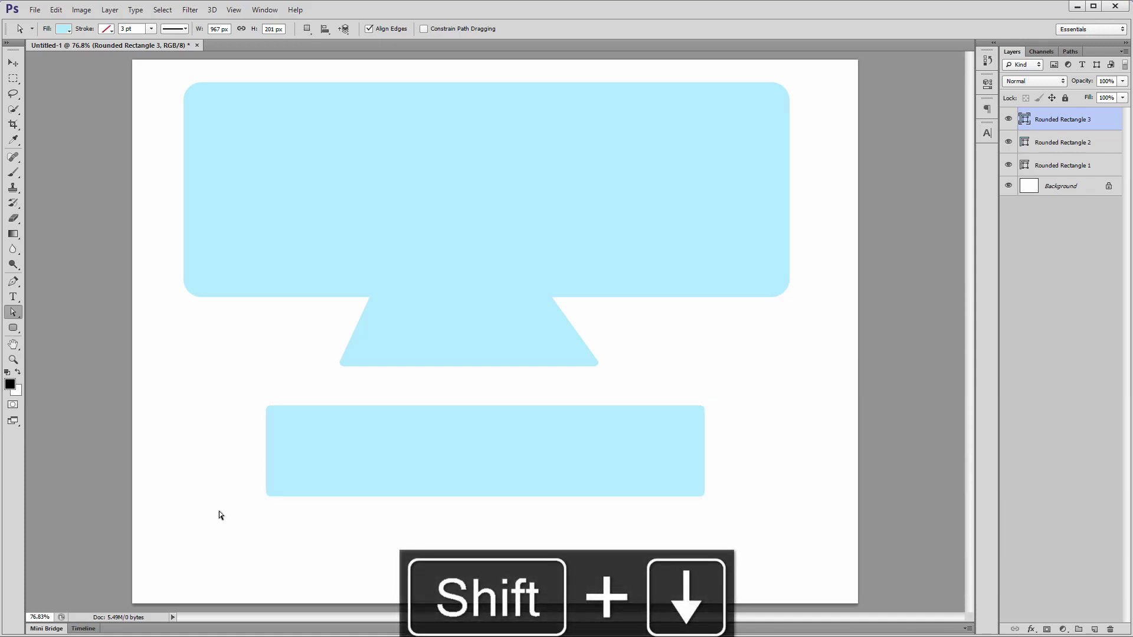
# Reselect the rectangle's bottom corners and stretch them further down to a height of 330 px.
pyautogui.click(315, 470)
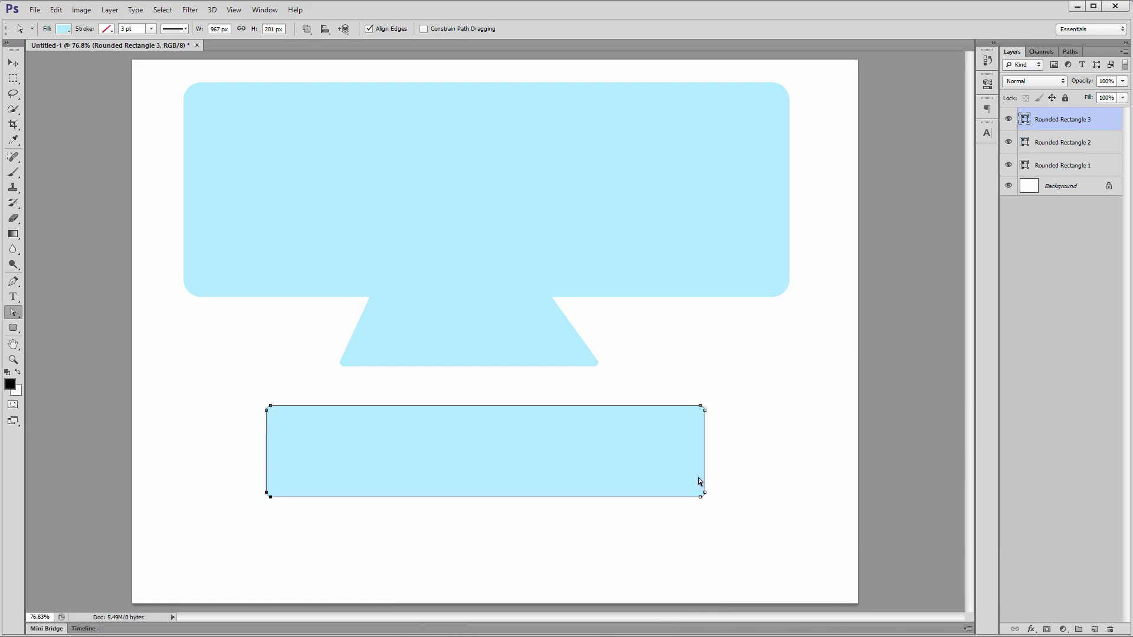
pyautogui.hotkey('shift', 'Down')
pyautogui.hotkey('shift', 'Down')
pyautogui.hotkey('shift', 'Down')
pyautogui.hotkey('shift', 'Down')
pyautogui.hotkey('shift', 'Down')
pyautogui.hotkey('shift', 'Down')
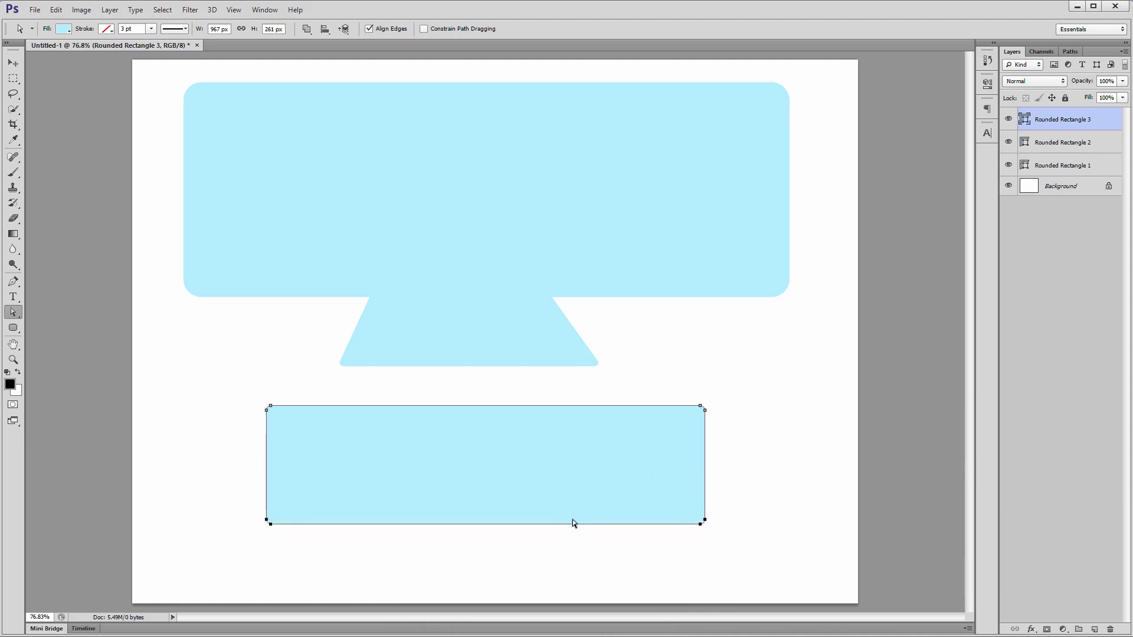
pyautogui.hotkey('shift', 'Down')
pyautogui.hotkey('shift', 'Down')
pyautogui.hotkey('shift', 'Down')
pyautogui.hotkey('shift', 'Down')
pyautogui.hotkey('shift', 'Down')
pyautogui.hotkey('shift', 'Down')
pyautogui.hotkey('shift', 'Down')
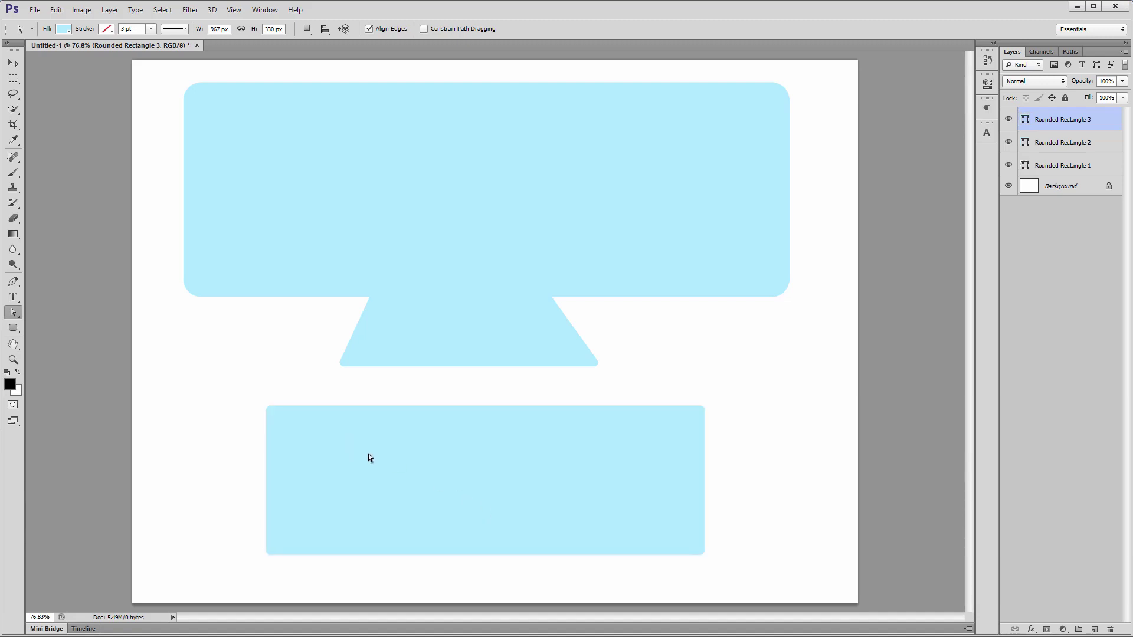
# Delete the rectangle reshaped through its anchor points.
pyautogui.press('v')
pyautogui.hotkey('shift', 'Left')
pyautogui.hotkey('shift', 'Up')
pyautogui.hotkey('shift', 'Left')
pyautogui.hotkey('shift', 'Up')
pyautogui.hotkey('shift', 'Left')
pyautogui.hotkey('shift', 'Up')
pyautogui.hotkey('shift', 'Left')
pyautogui.hotkey('shift', 'Up')
pyautogui.press('Delete')
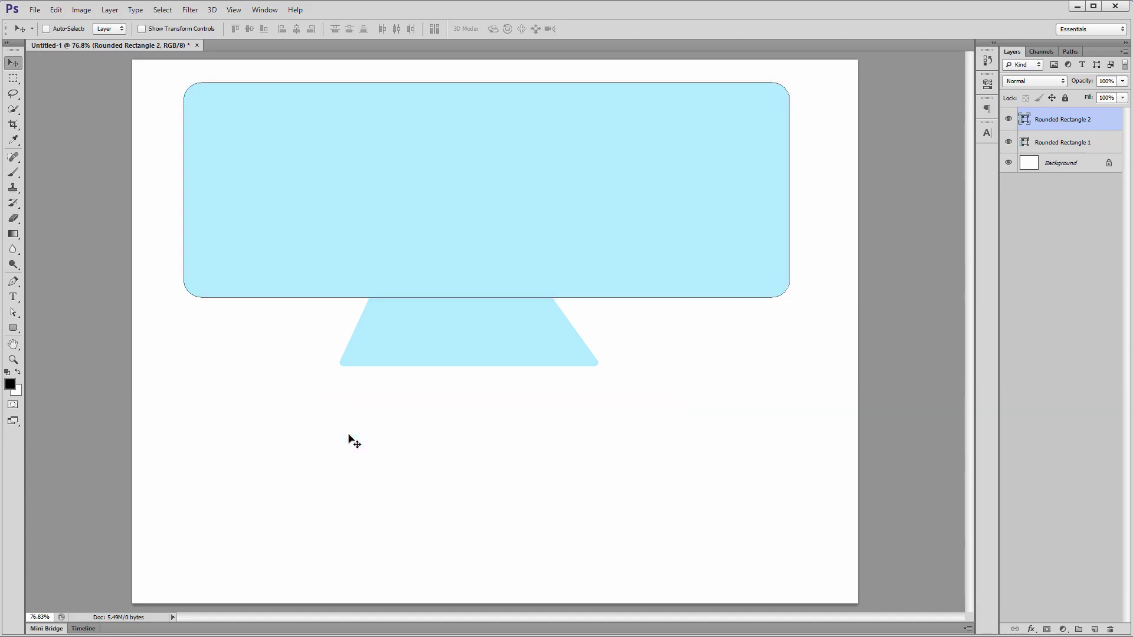
# Draw a rounded rectangle below the trapezoid and enlarge it with Free Transform to about 428% in width and height.
pyautogui.press('u')
pyautogui.moveTo(255, 407); pyautogui.dragTo(771, 556)
pyautogui.hotkey('ctrl', 't')
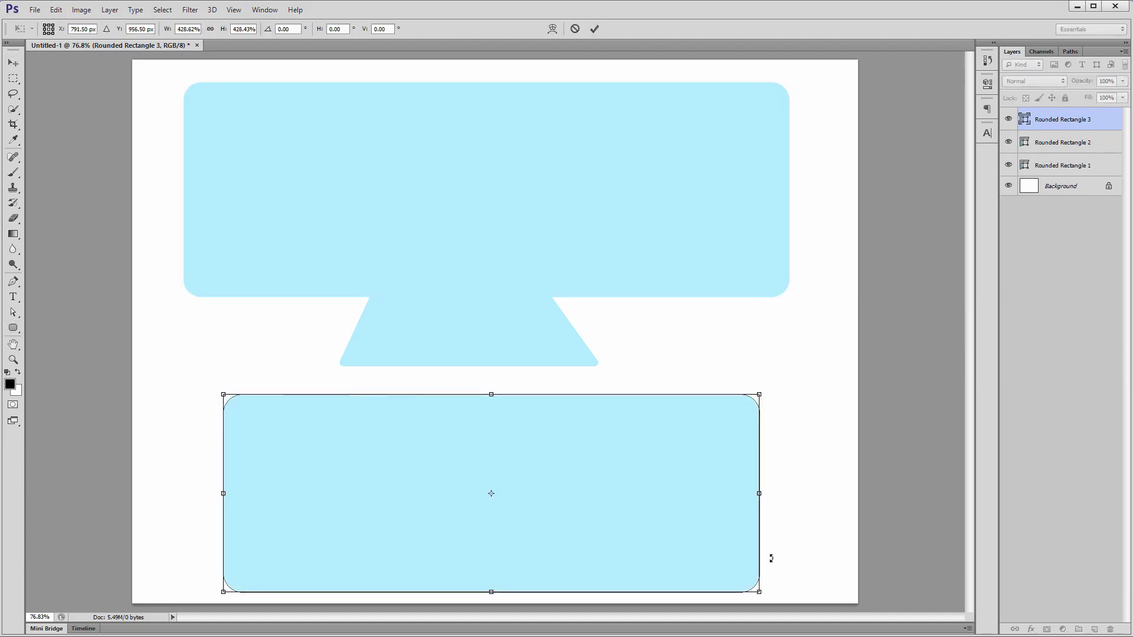
pyautogui.press('Return')
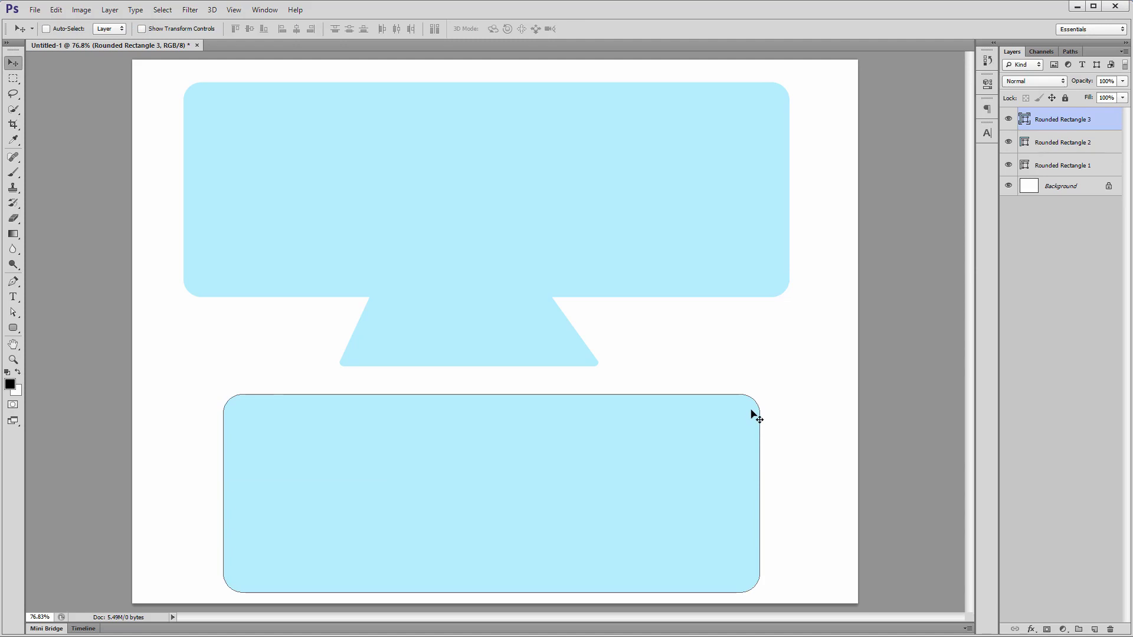
# Create another rounded rectangle of 1183 × 437 px with a 10 px radius and move it over the enlarged one.
pyautogui.press('u')
pyautogui.click(657, 343)
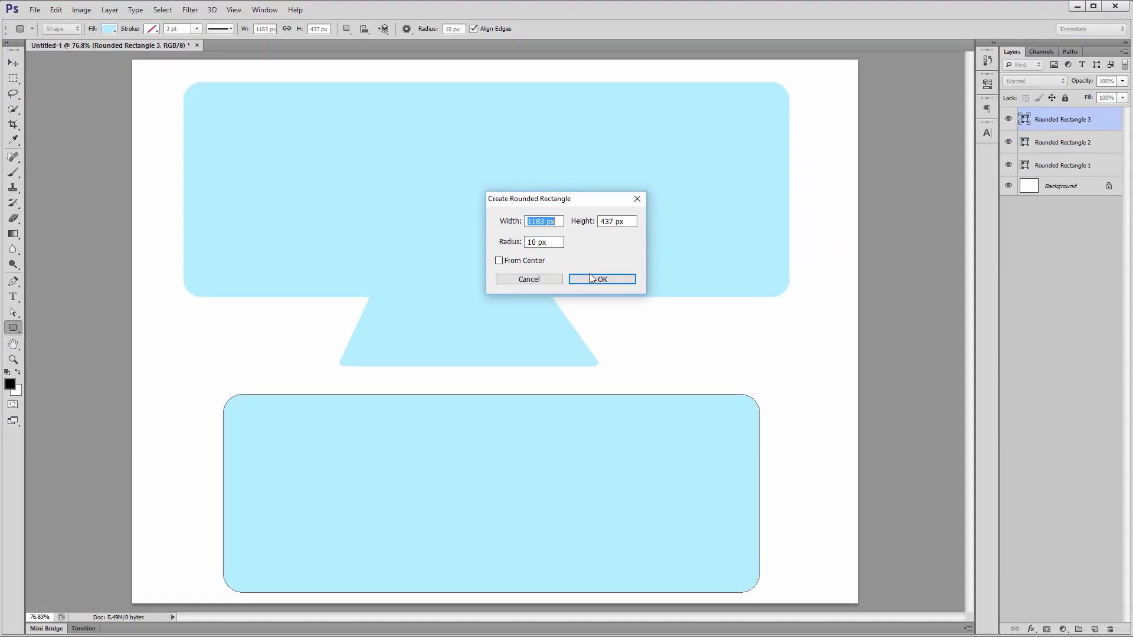
pyautogui.click(592, 279)
pyautogui.press('v')
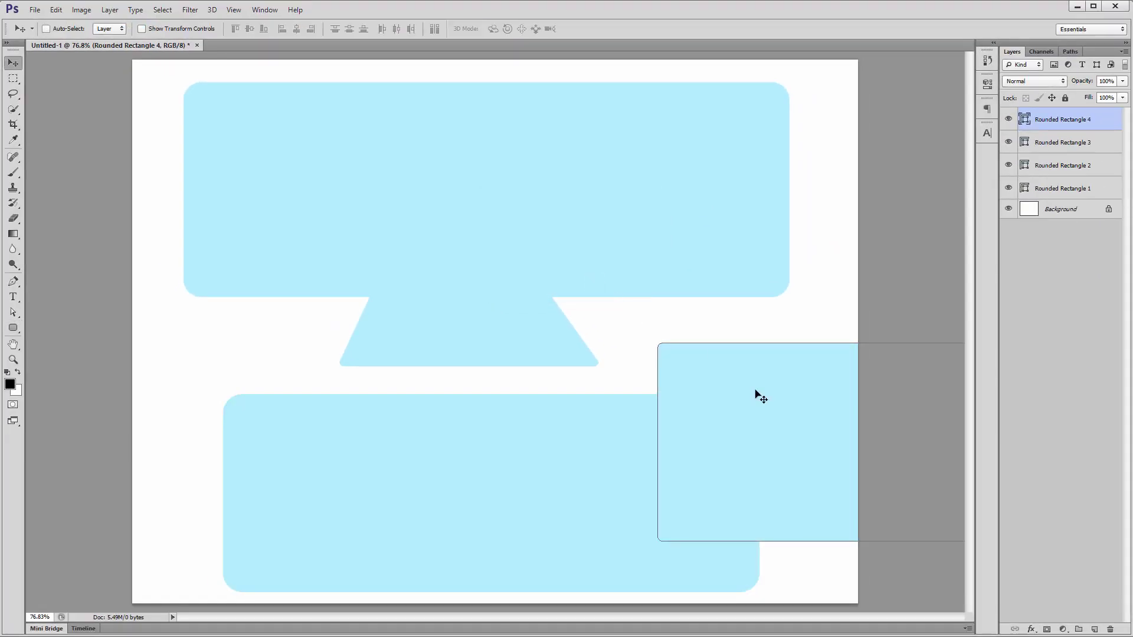
pyautogui.moveTo(759, 397); pyautogui.dragTo(331, 360)
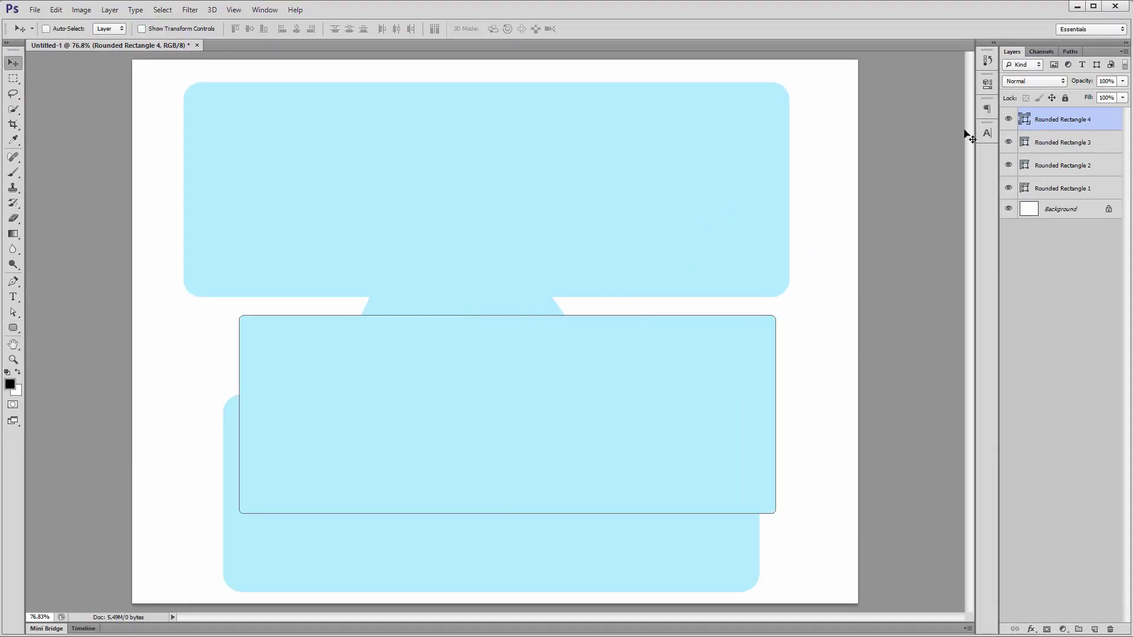
# Recolor the new rectangle pink (#ffa8c3) and reposition it over the enlarged blue rectangle to compare their corners.
pyautogui.doubleClick(1025, 120)
pyautogui.click(786, 326)
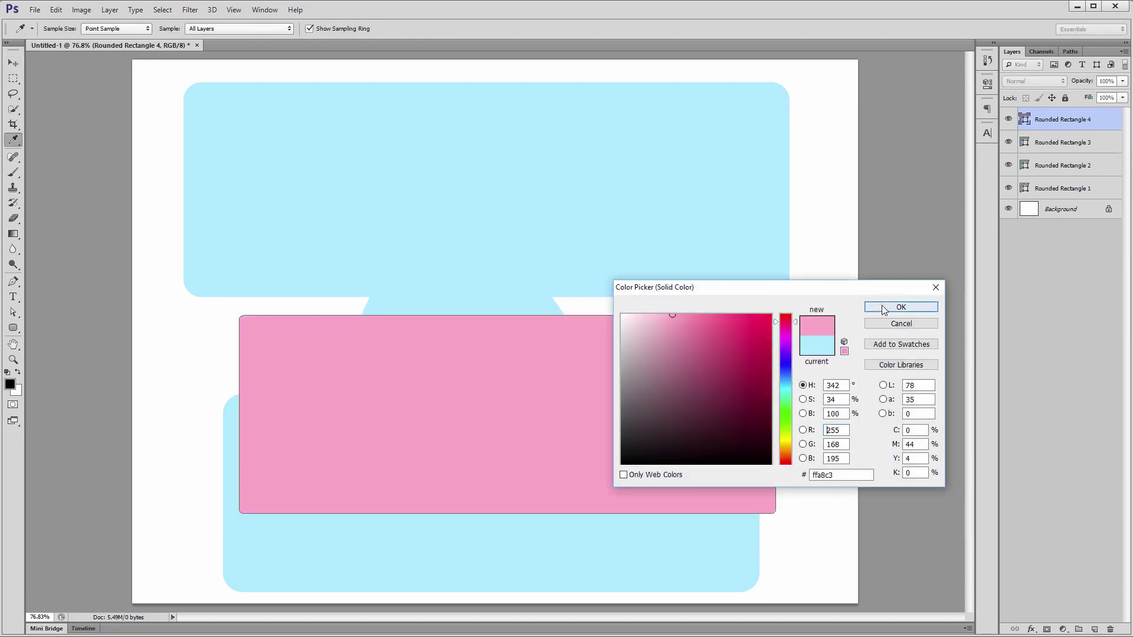
pyautogui.click(901, 307)
pyautogui.moveTo(561, 388); pyautogui.dragTo(511, 450)
pyautogui.moveTo(703, 455); pyautogui.dragTo(653, 354)
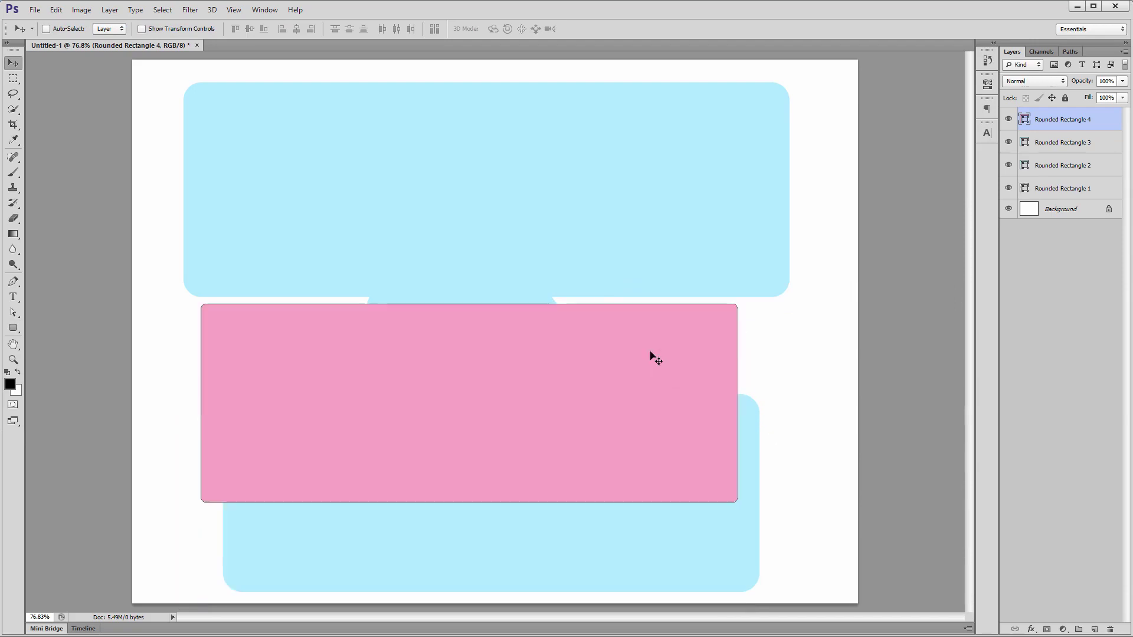
# Switch to the newer Photoshop version and create a new blank document.
pyautogui.click(1114, 6)
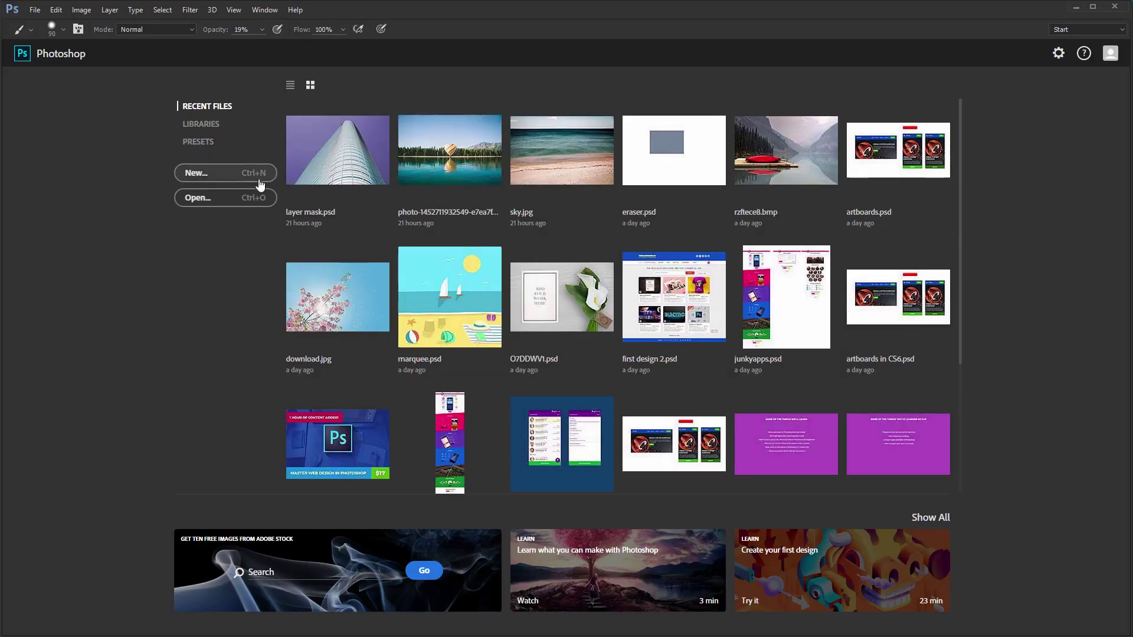
pyautogui.click(259, 185)
pyautogui.click(526, 263)
# Draw a rounded rectangle about 521 × 140 px with a 10 px corner radius and recolor it purple.
pyautogui.rightClick(13, 324)
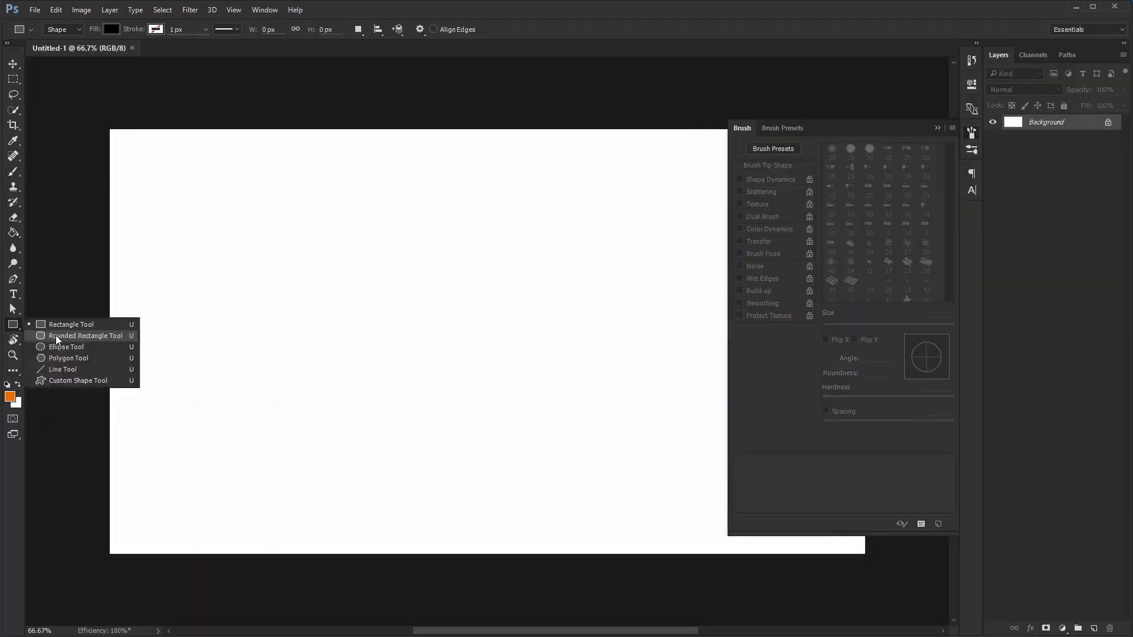
pyautogui.click(59, 339)
pyautogui.moveTo(308, 271); pyautogui.dragTo(470, 310)
pyautogui.hotkey('ctrl', 'z')
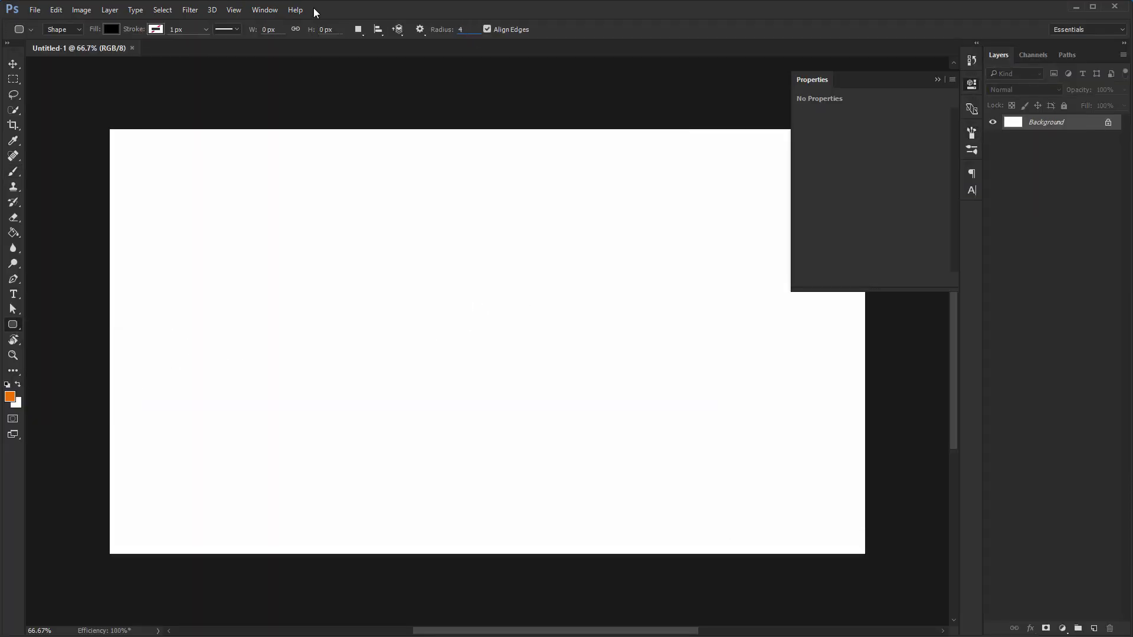
pyautogui.moveTo(295, 244); pyautogui.dragTo(500, 299)
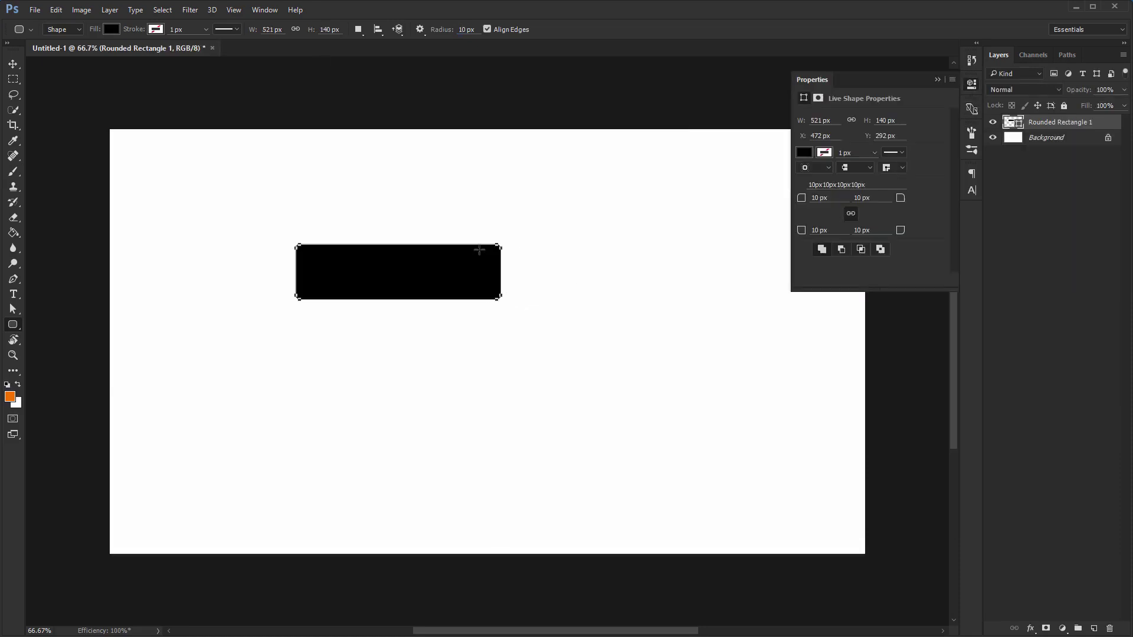
pyautogui.press('v')
pyautogui.doubleClick(1005, 120)
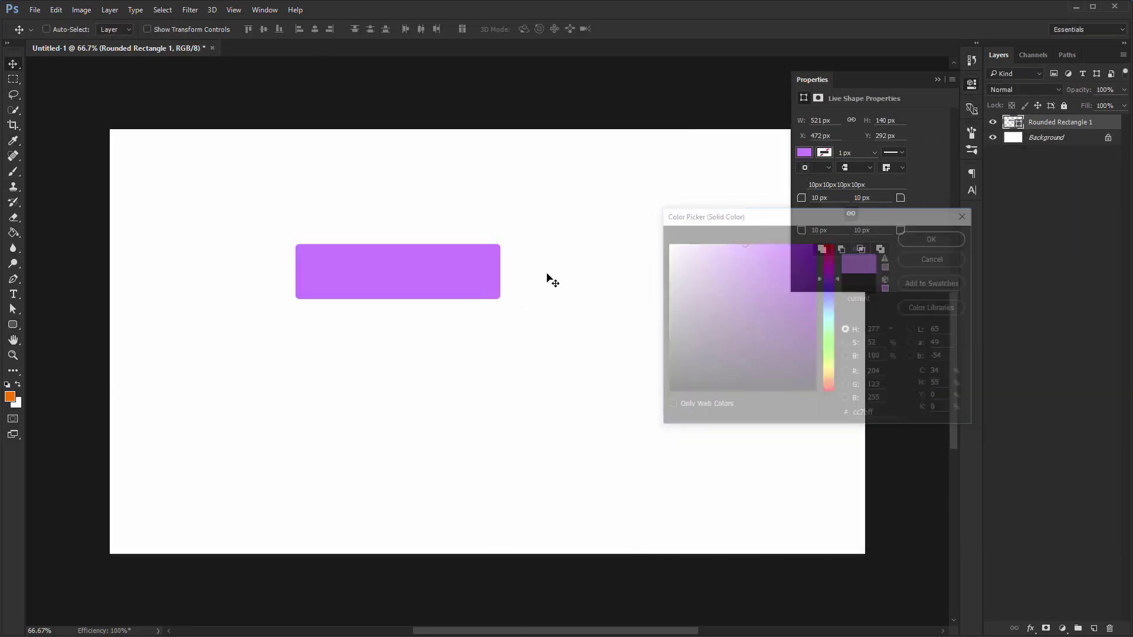
# Enlarge the purple rectangle with Free Transform to about 1773 × 477 px and move it across the canvas.
pyautogui.moveTo(497, 325); pyautogui.dragTo(868, 433)
pyautogui.hotkey('ctrl', 't')
pyautogui.press('Return')
pyautogui.moveTo(738, 382); pyautogui.dragTo(699, 377)
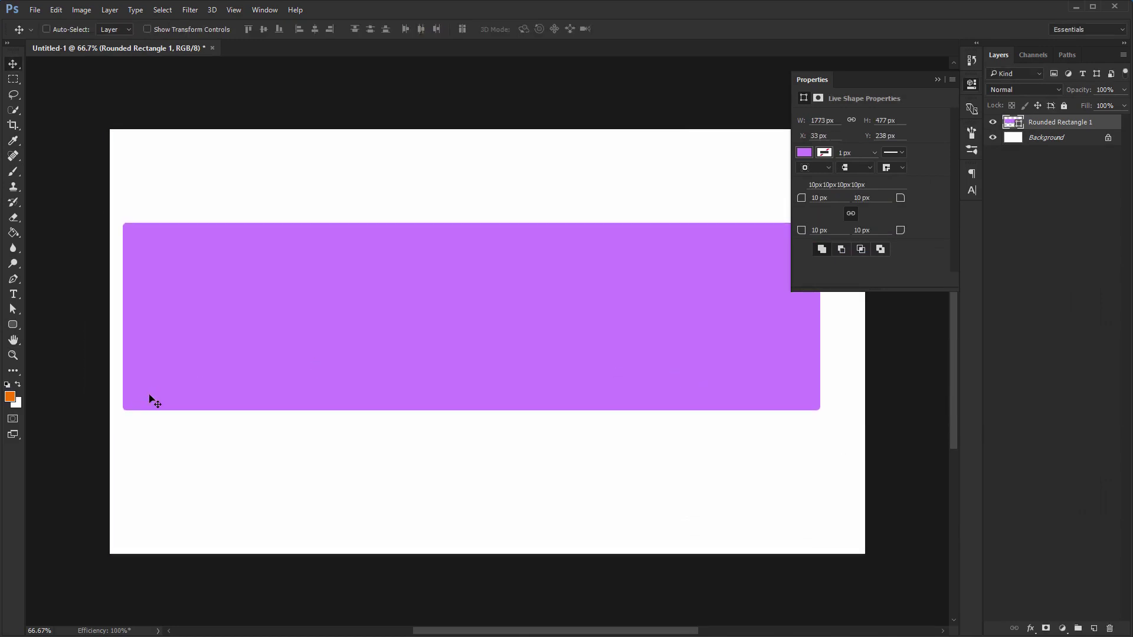
# Collapse the shape properties and shrink the purple rectangle with Free Transform to about 408 × 110 px.
pyautogui.click(966, 85)
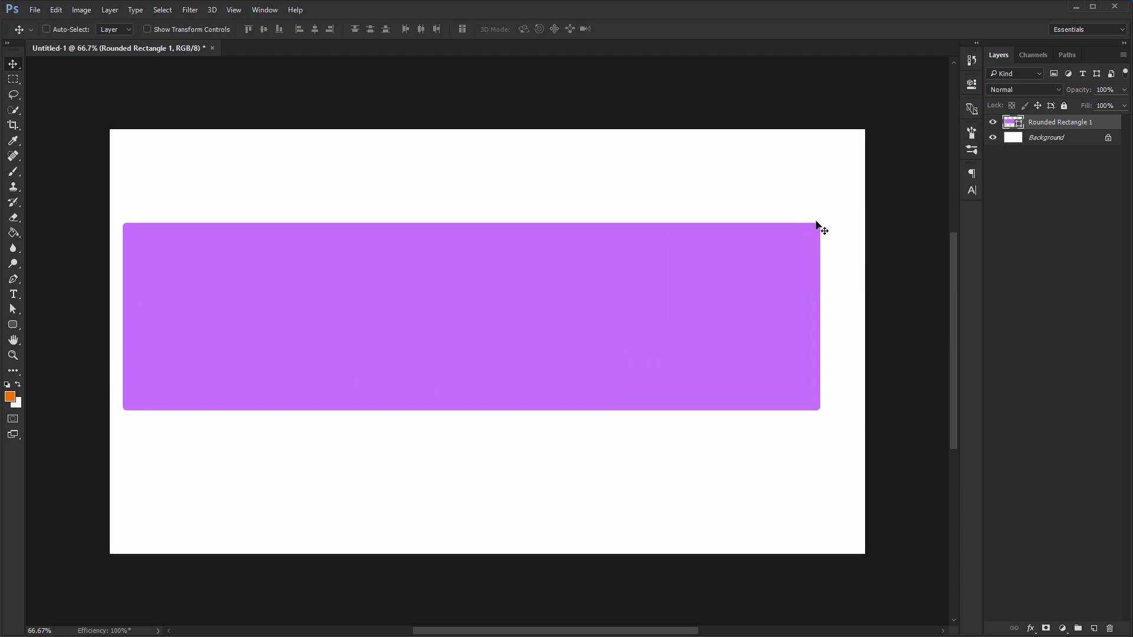
pyautogui.hotkey('ctrl', 't')
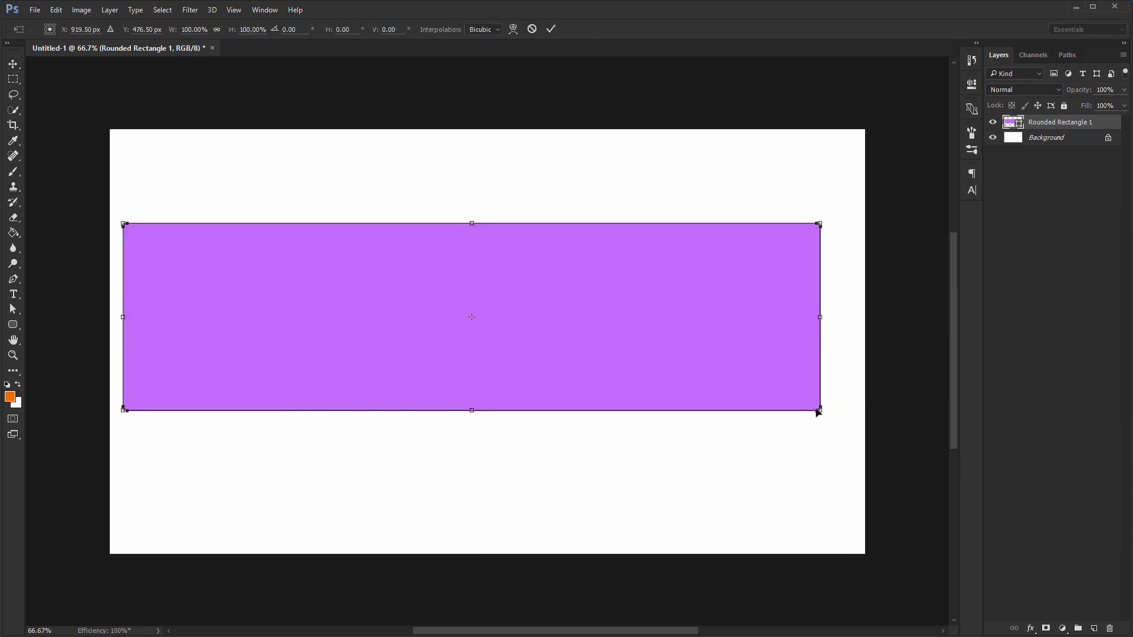
pyautogui.moveTo(819, 409); pyautogui.dragTo(285, 249)
pyautogui.press('Return')
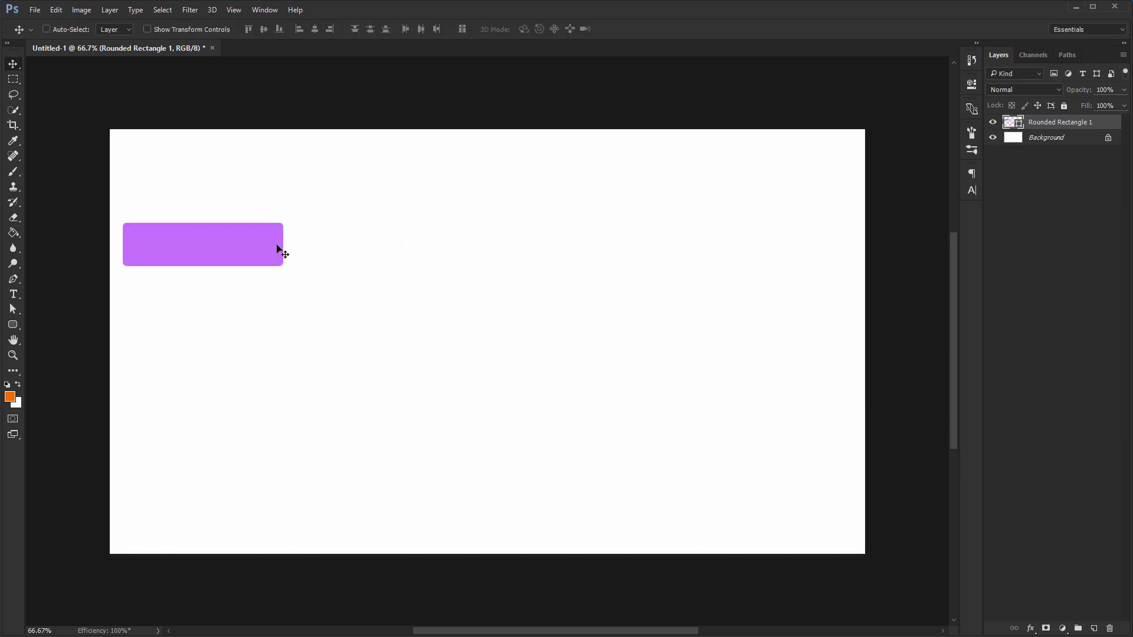
# Select the purple rectangle's right-side anchor points and move them 40 px outward to widen the shape.
pyautogui.press('a')
pyautogui.click(275, 227)
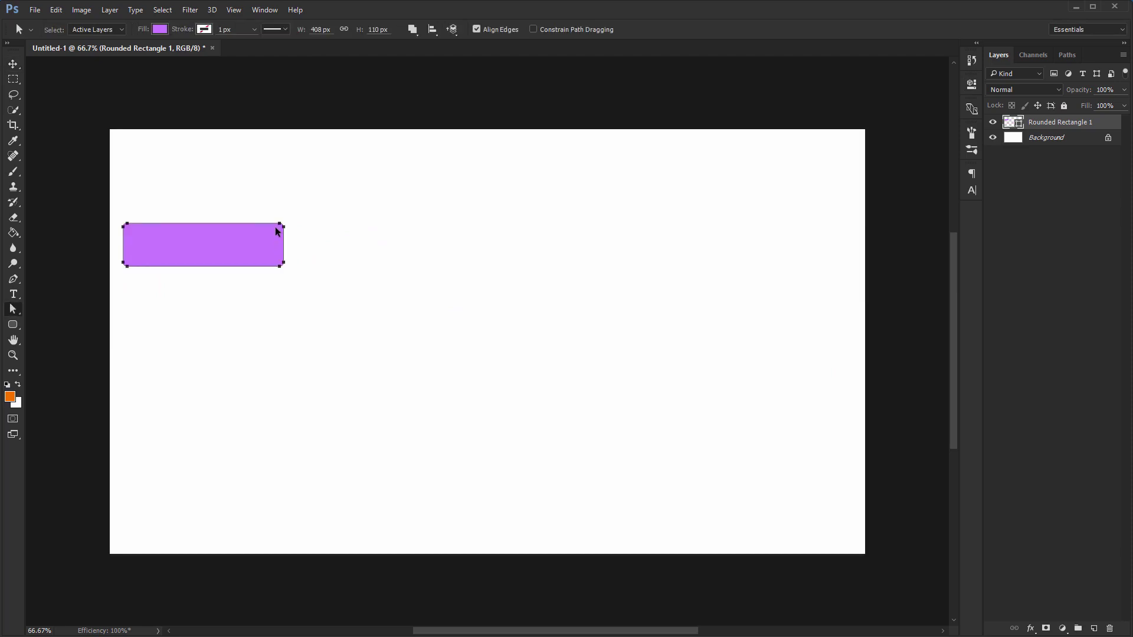
pyautogui.click(261, 211)
pyautogui.moveTo(322, 256); pyautogui.dragTo(322, 256)
pyautogui.hotkey('shift', 'Right')
pyautogui.hotkey('shift', 'Right')
pyautogui.hotkey('shift', 'Right')
pyautogui.hotkey('shift', 'Right')
pyautogui.click(333, 292)
# Enlarge the widened purple rectangle with Free Transform to about 1387 × 340 px.
pyautogui.press('v')
pyautogui.hotkey('ctrl', 't')
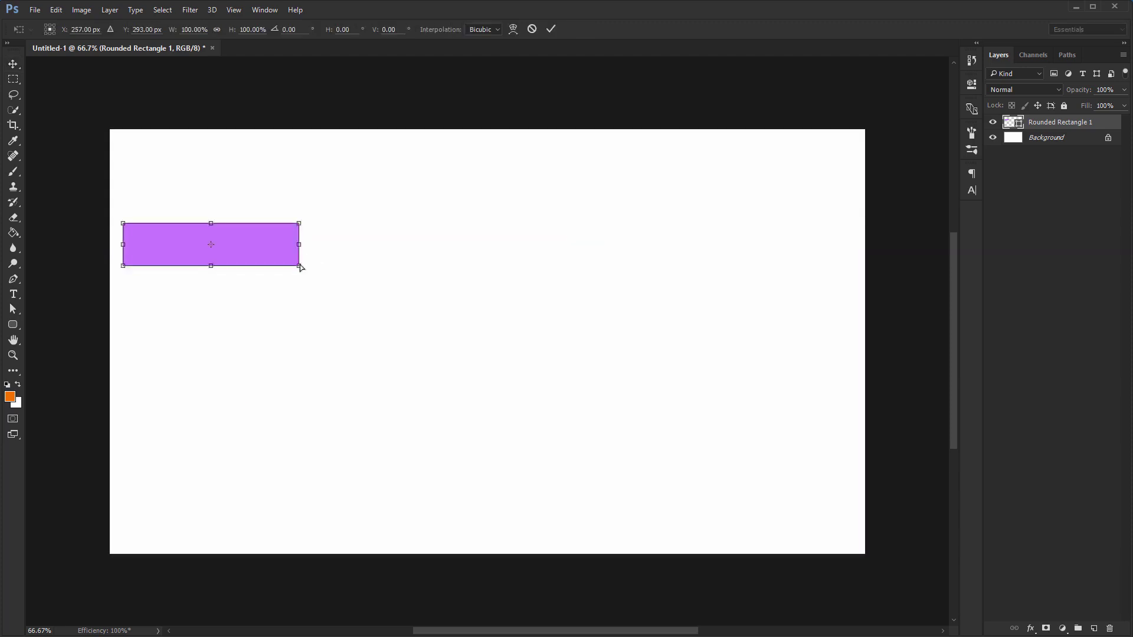
pyautogui.moveTo(299, 266); pyautogui.dragTo(658, 398)
pyautogui.press('Return')
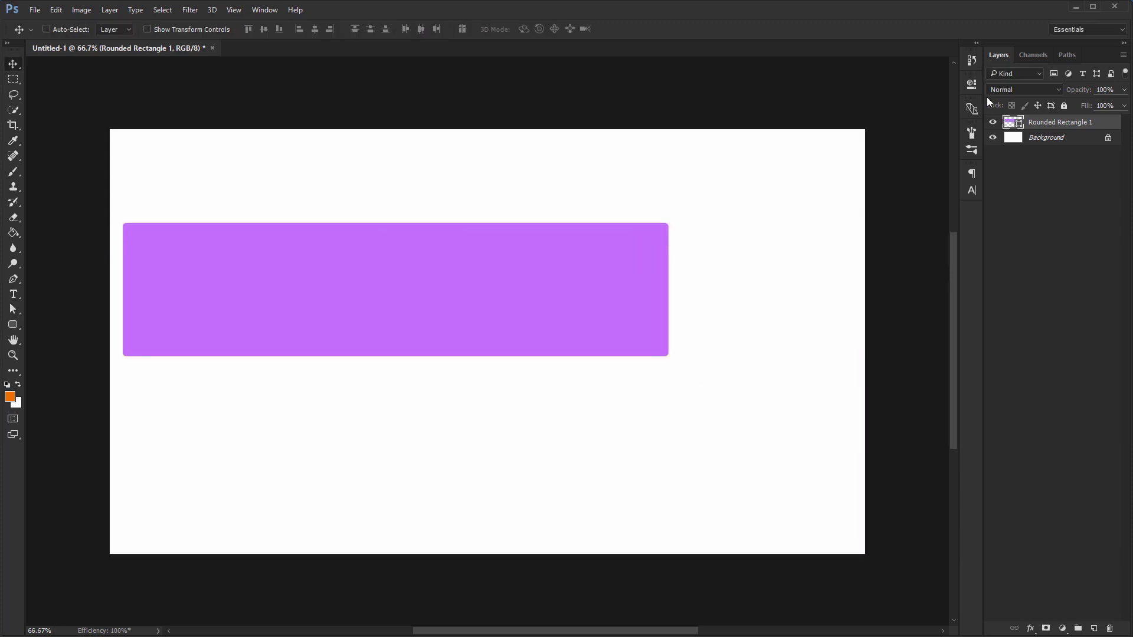
# Open the live shape properties and set all four linked corner radii to 50 px.
pyautogui.click(973, 84)
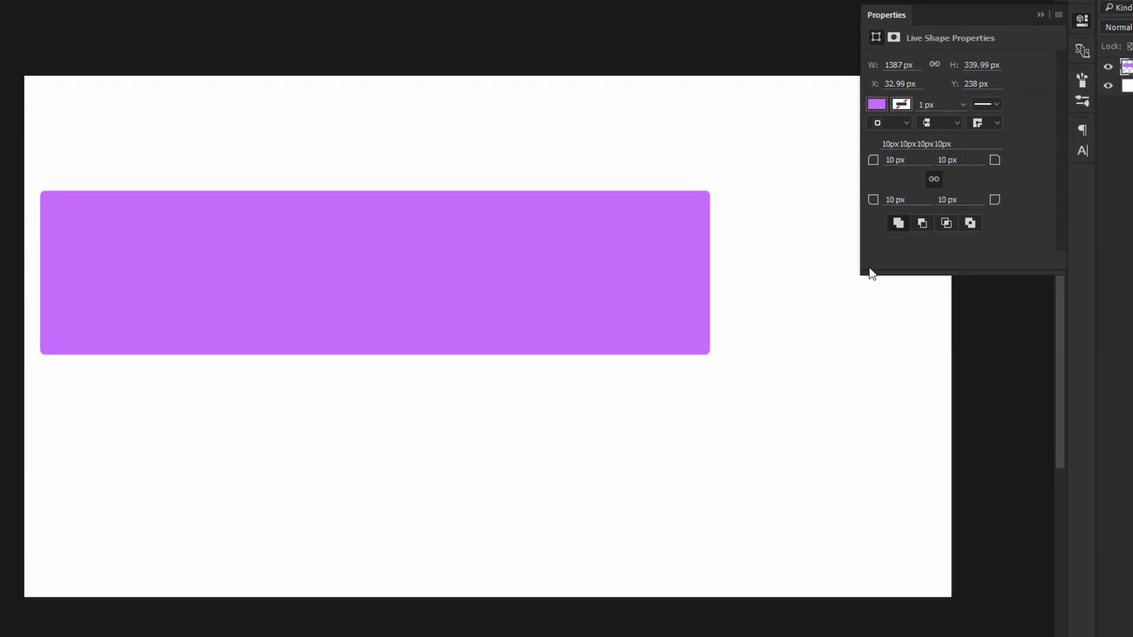
pyautogui.click(911, 164)
pyautogui.write('50')
pyautogui.press('Return')
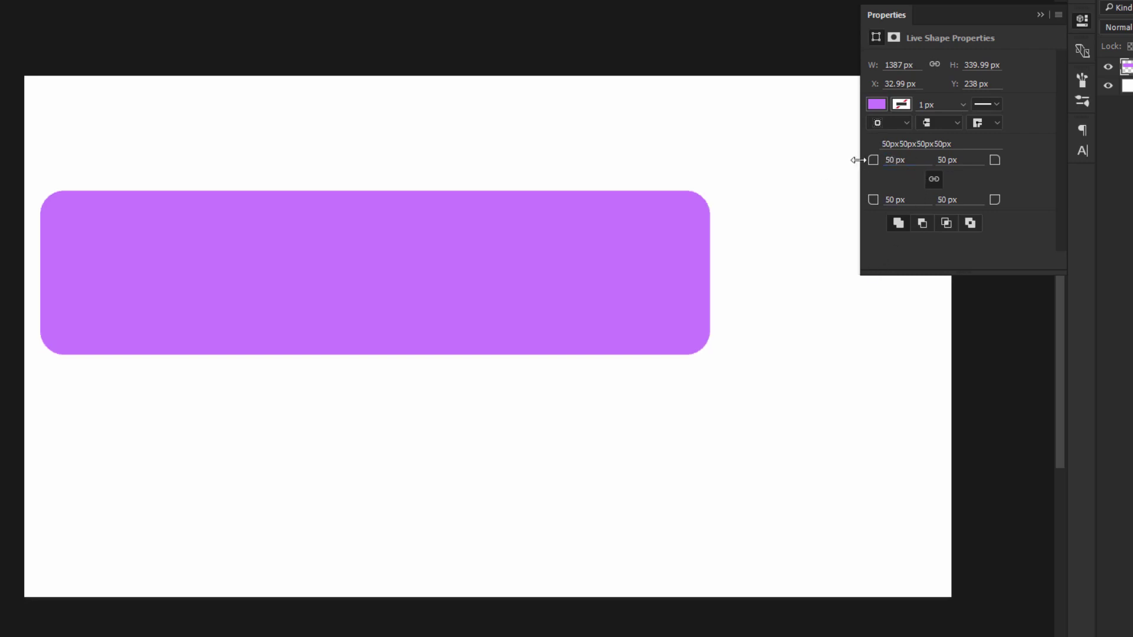
# Set all four linked corner radii of the purple rectangle to 0 px.
pyautogui.click(904, 157)
pyautogui.write('0')
pyautogui.press('Return')
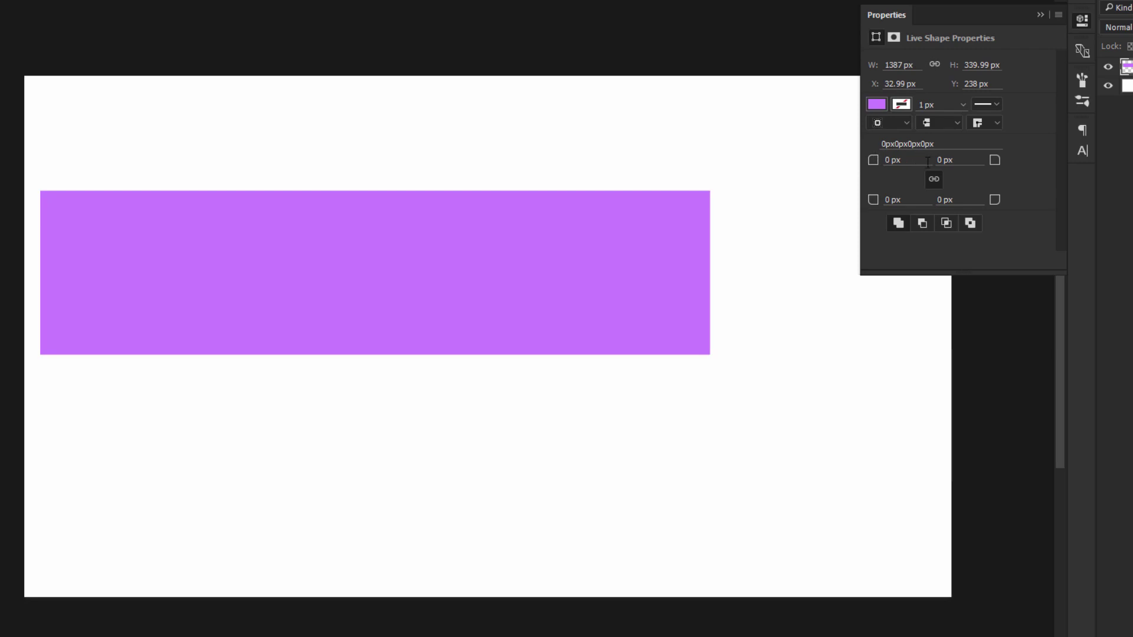
# Unlink the corner radii and set the rectangle's two top corners to 20 px.
pyautogui.click(935, 179)
pyautogui.click(905, 157)
pyautogui.write('20')
pyautogui.press('Tab')
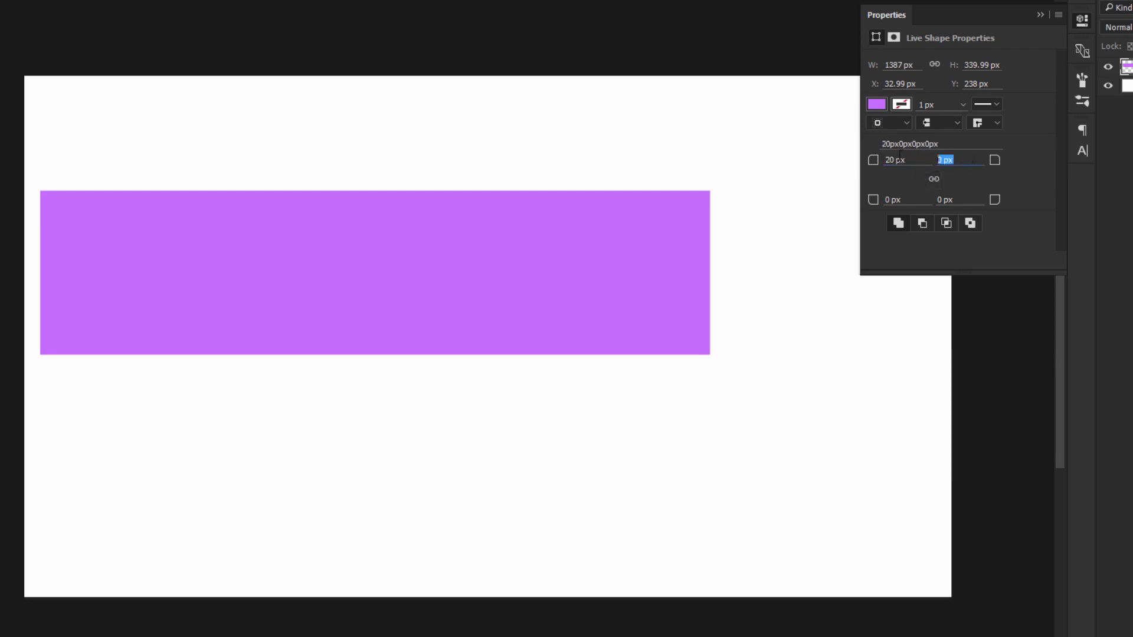
pyautogui.write('20')
pyautogui.press('Return')
# Increase the radius of the rectangle's two top corners to 40 px each.
pyautogui.click(893, 159)
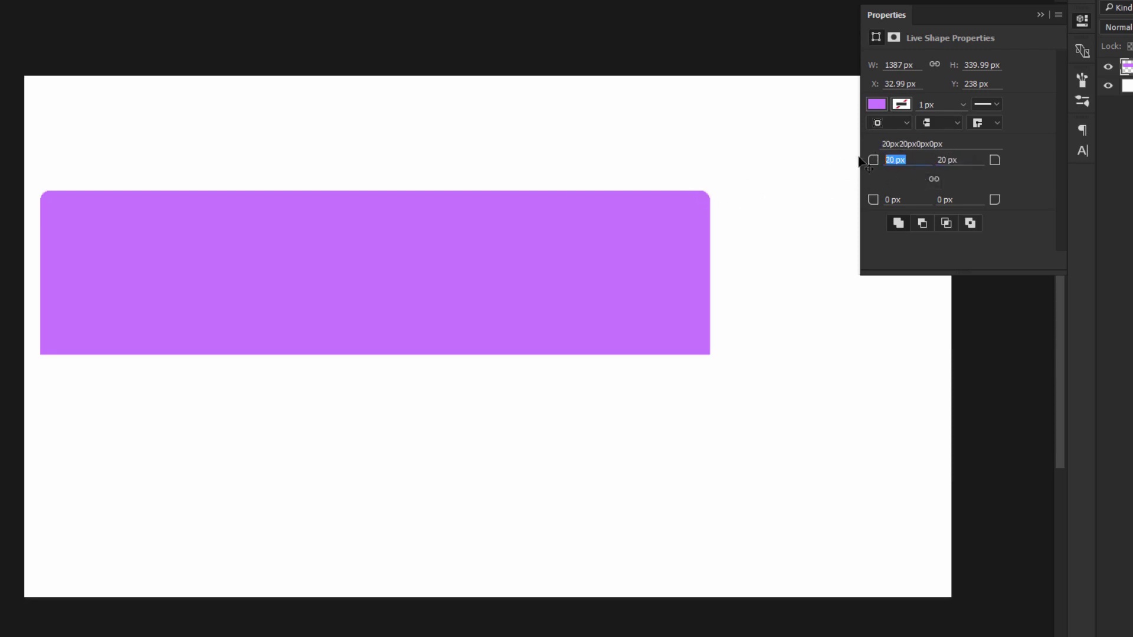
pyautogui.write('40')
pyautogui.press('Tab')
pyautogui.write('40')
pyautogui.press('Return')
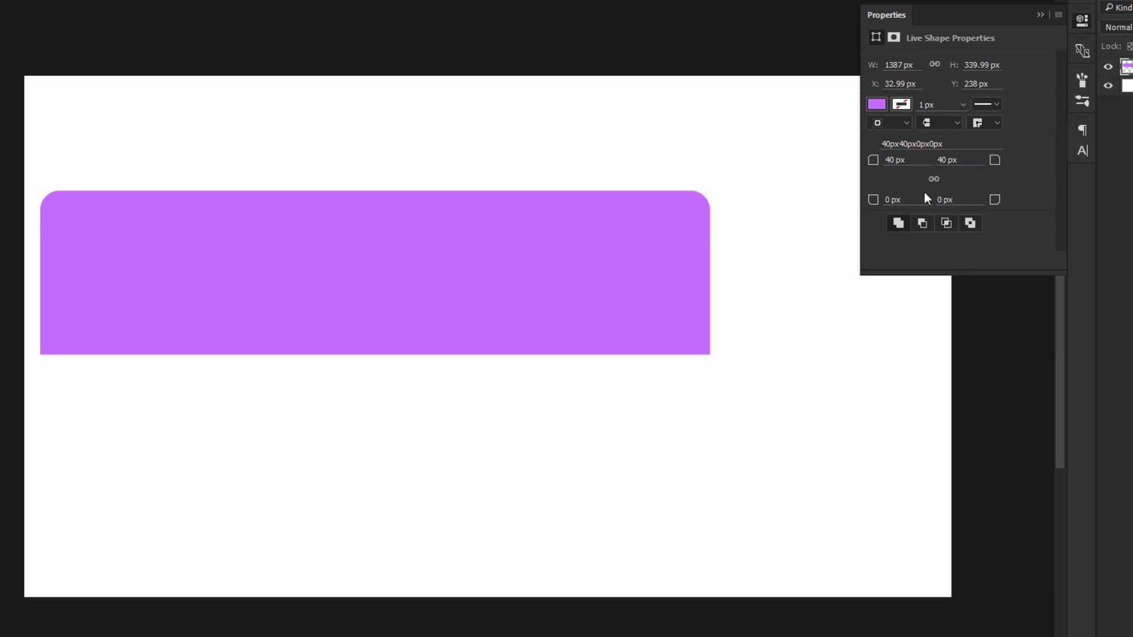